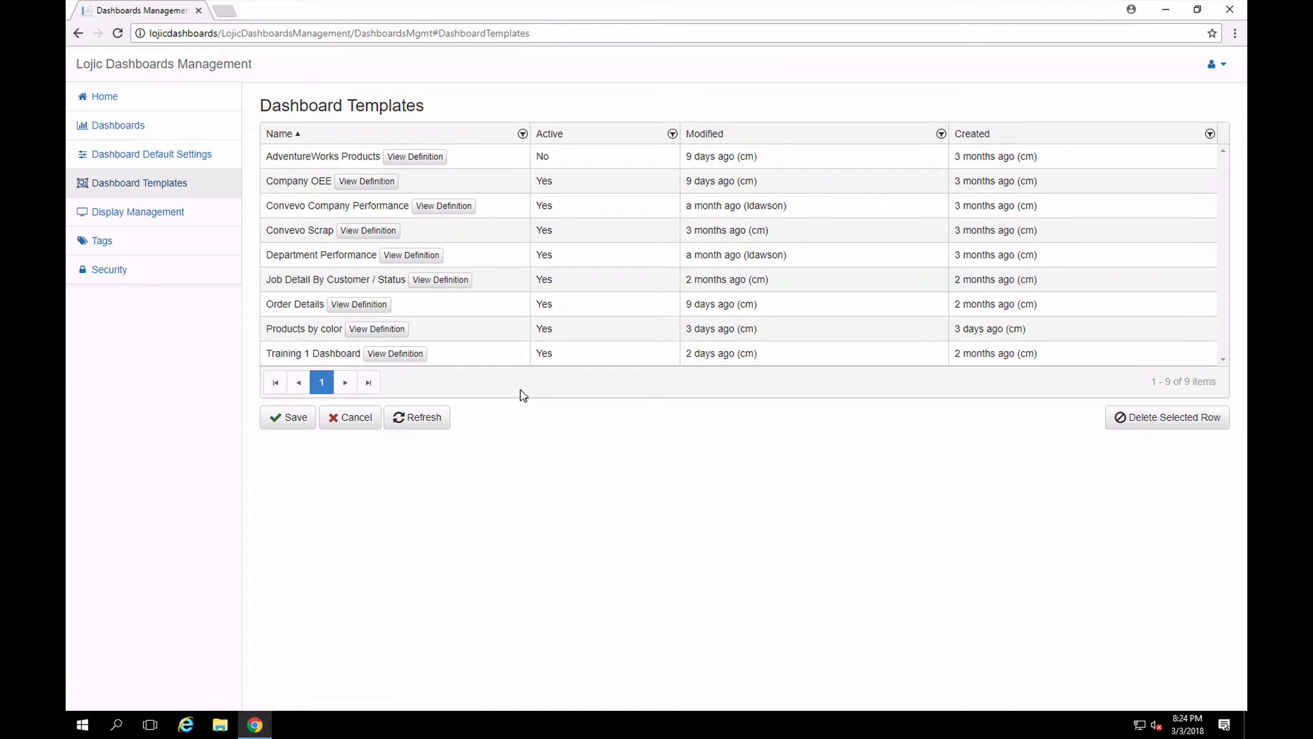
# Step: Review the template definition of Products by color down to its chart items, and close it
pyautogui.click(391, 331)
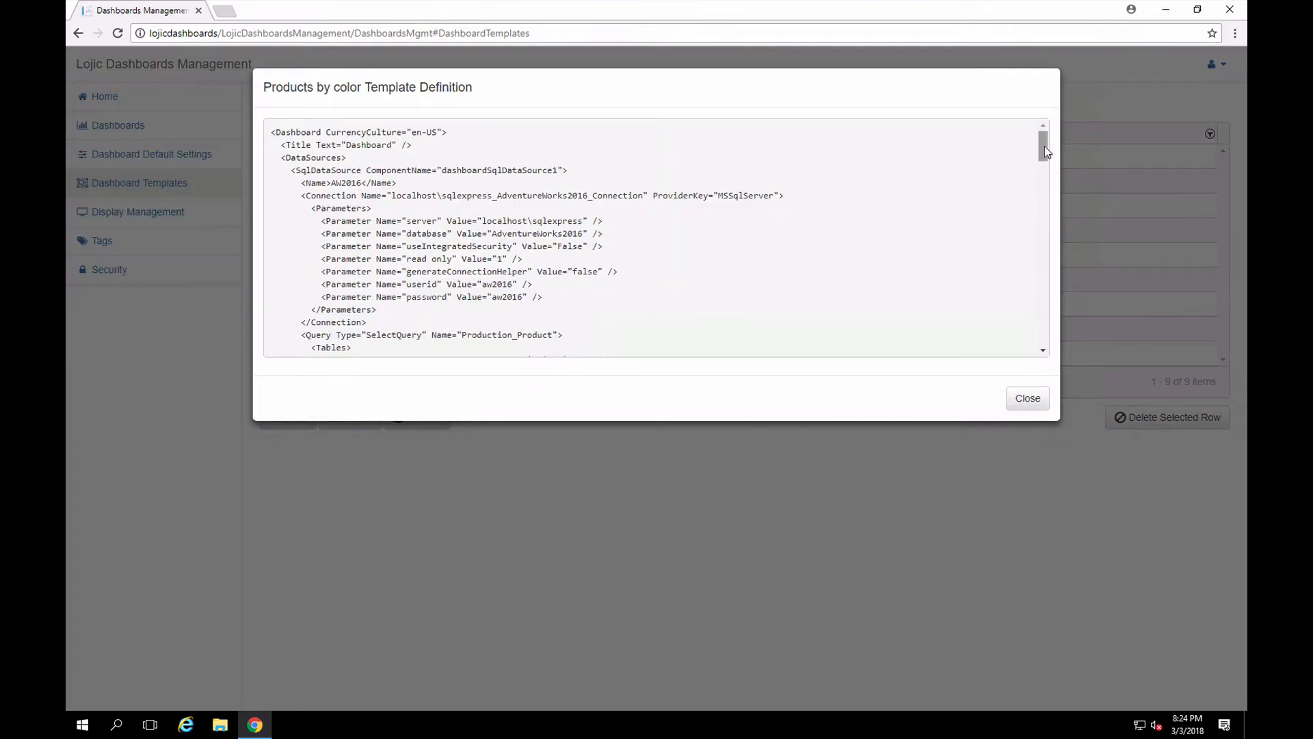
pyautogui.moveTo(1044, 147); pyautogui.dragTo(1042, 214)
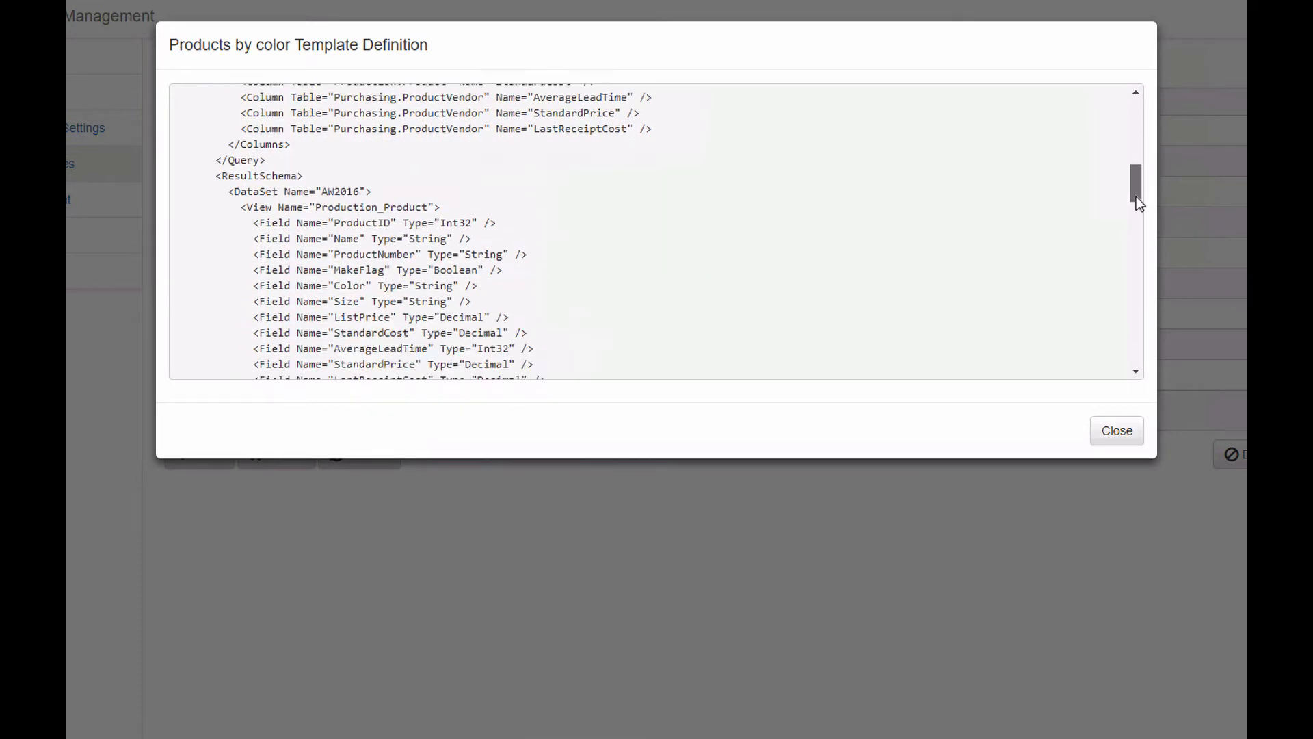
pyautogui.moveTo(1138, 202); pyautogui.dragTo(1135, 246)
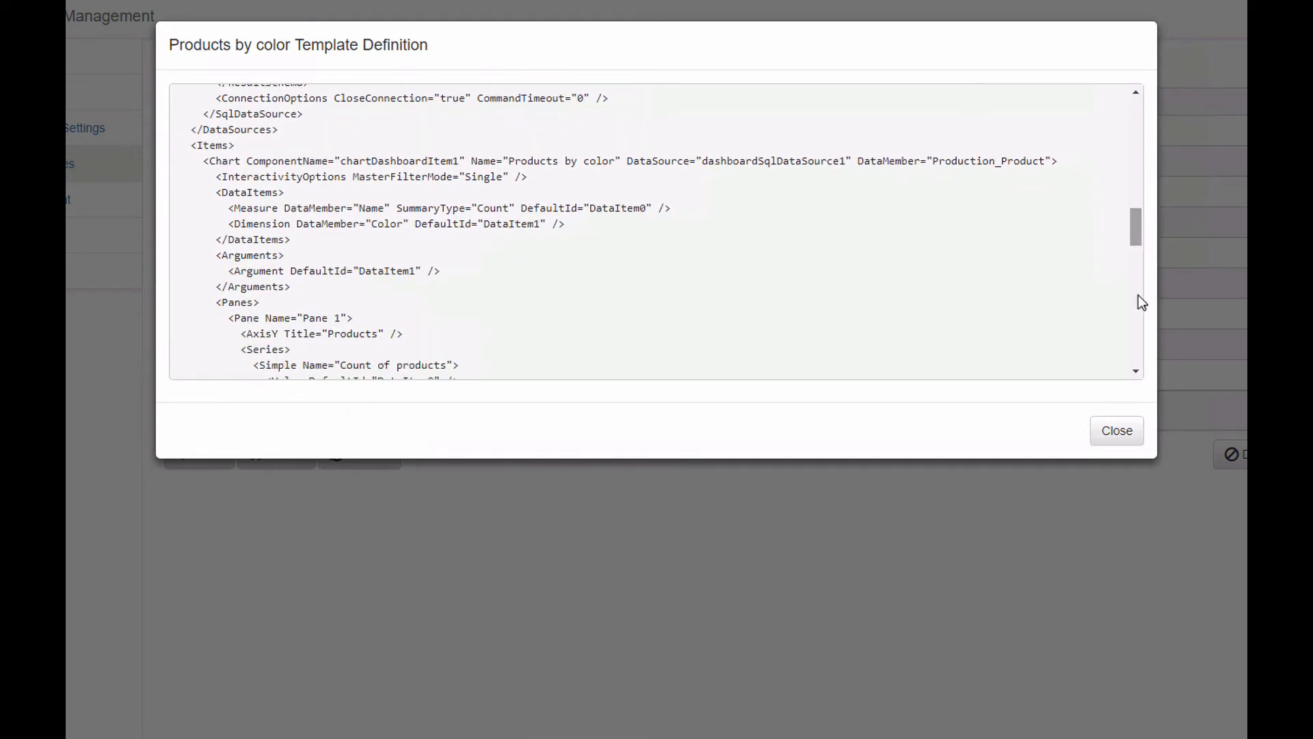
pyautogui.click(1117, 431)
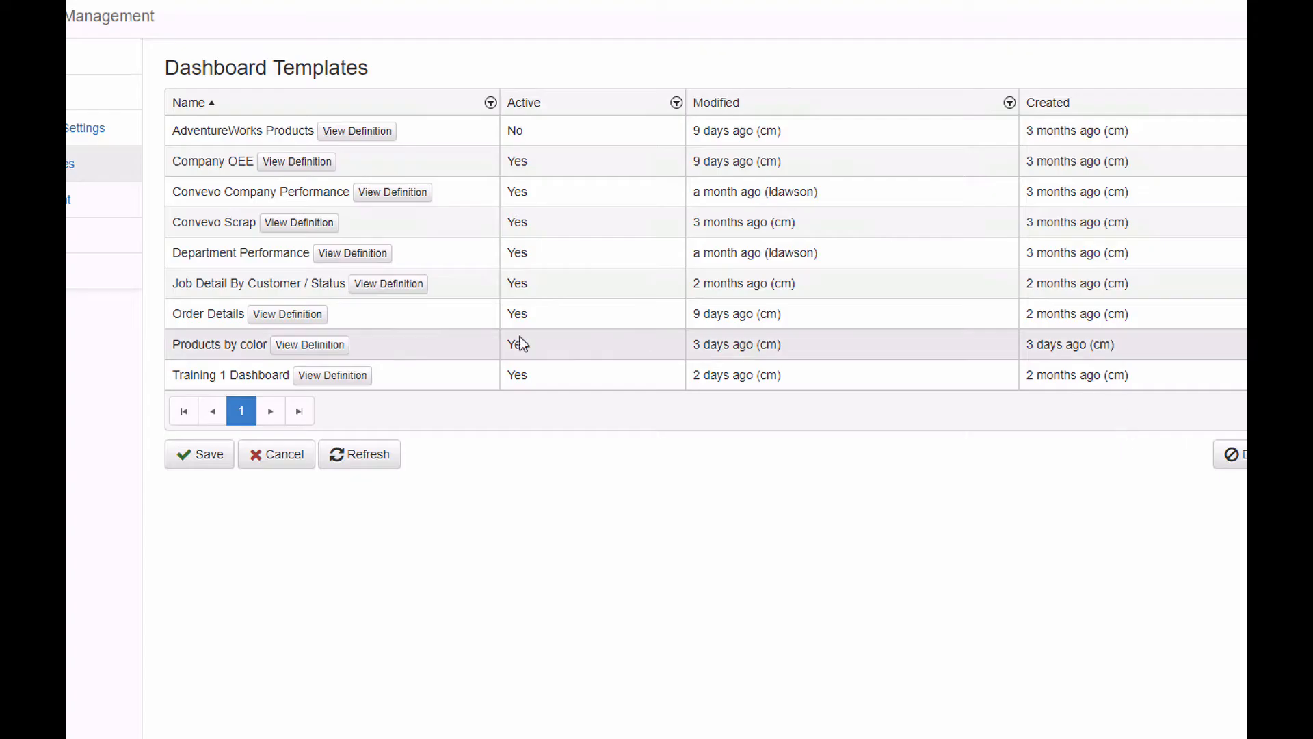
# Step: Rename the Products by color template to "Products by Color (Display)" and save the template list
pyautogui.click(575, 348)
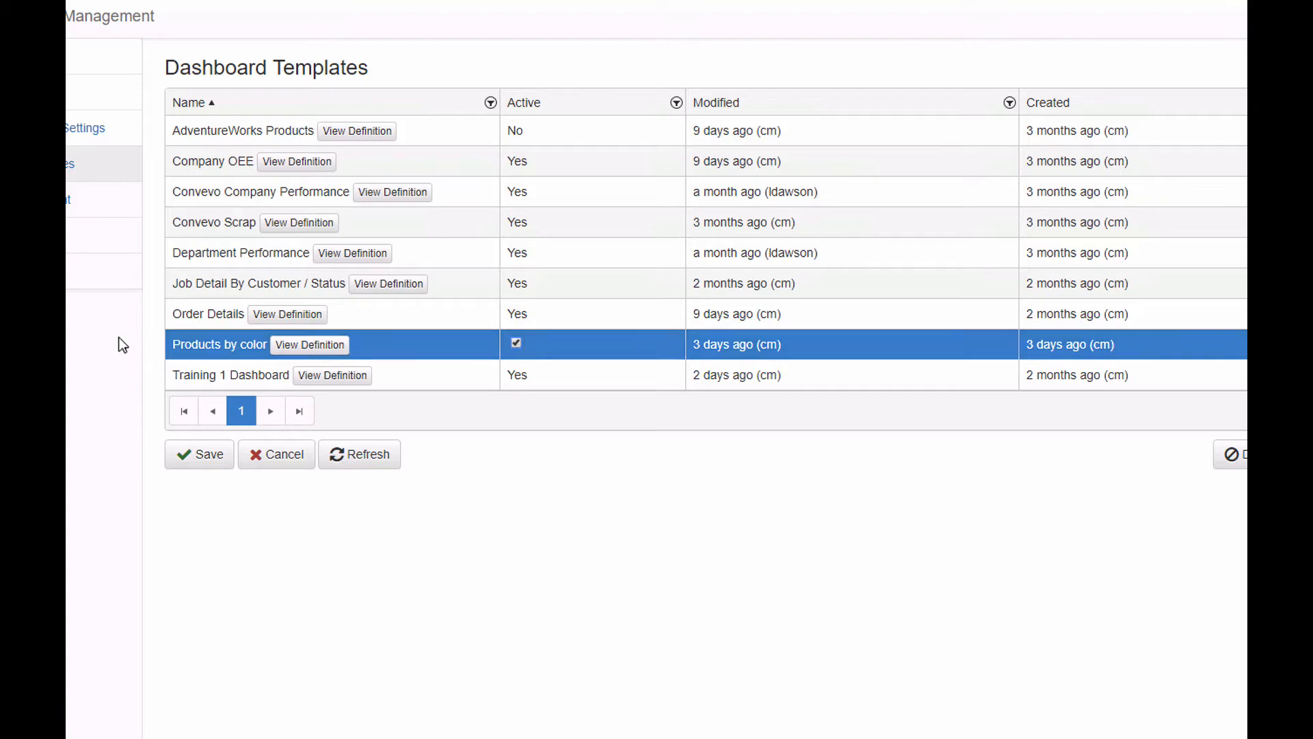
pyautogui.click(255, 342)
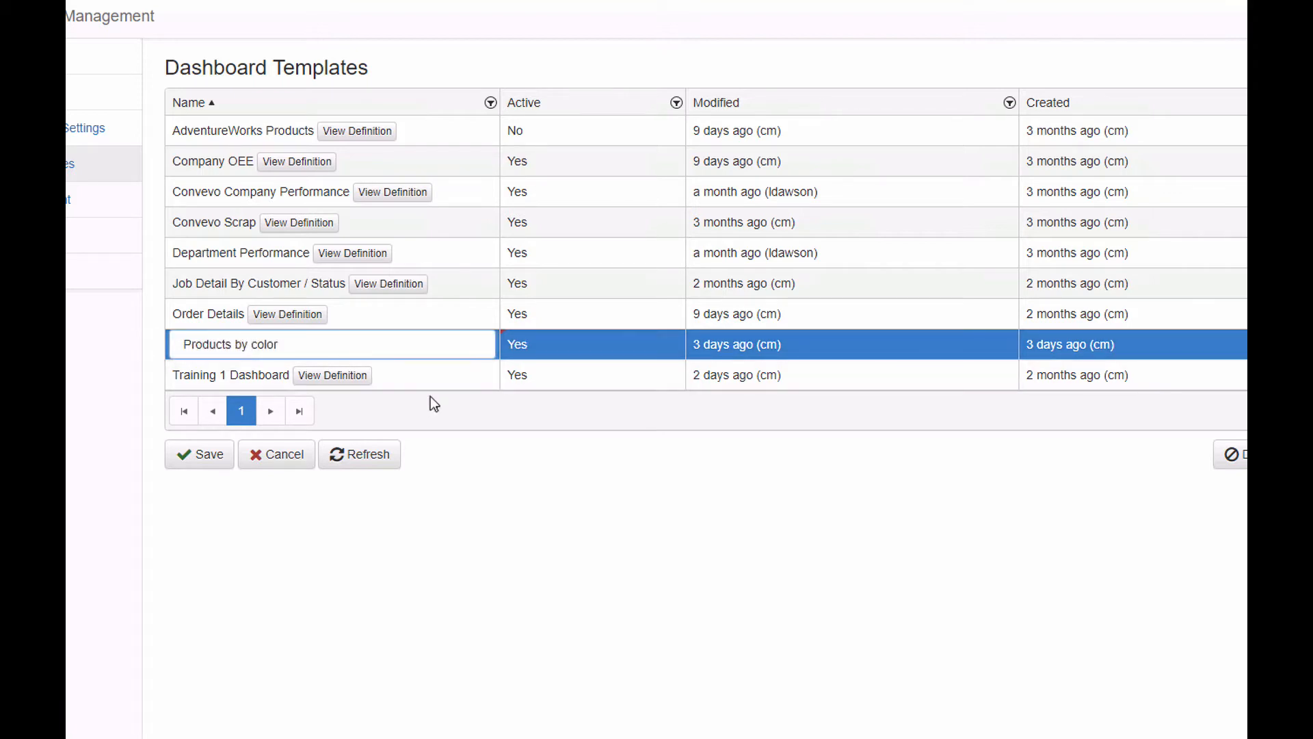
pyautogui.press('Left')
pyautogui.press('Left')
pyautogui.press('Left')
pyautogui.press('Left')
pyautogui.press('BackSpace')
pyautogui.write('C')
pyautogui.press('End')
pyautogui.write('(Display)')
pyautogui.click(220, 458)
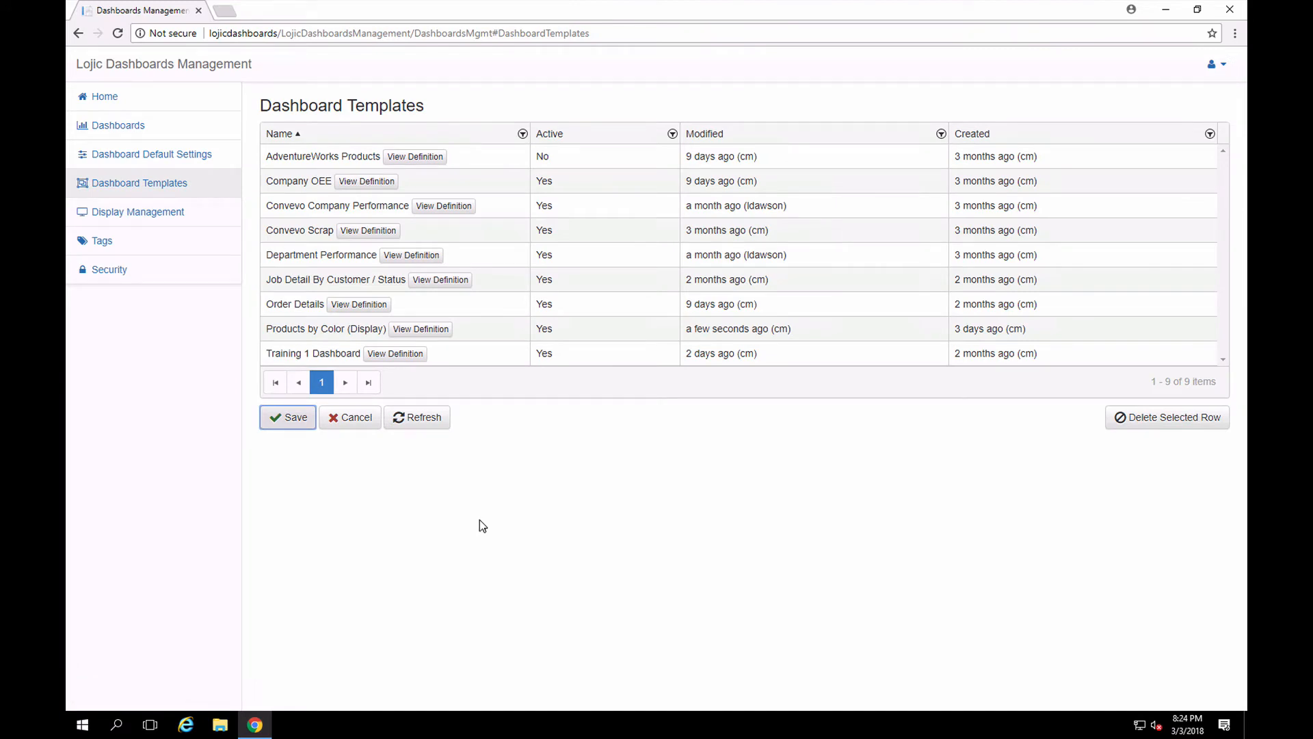
# Step: Start a new dashboard in the Dashboards list and name it "Products by color"
pyautogui.click(146, 125)
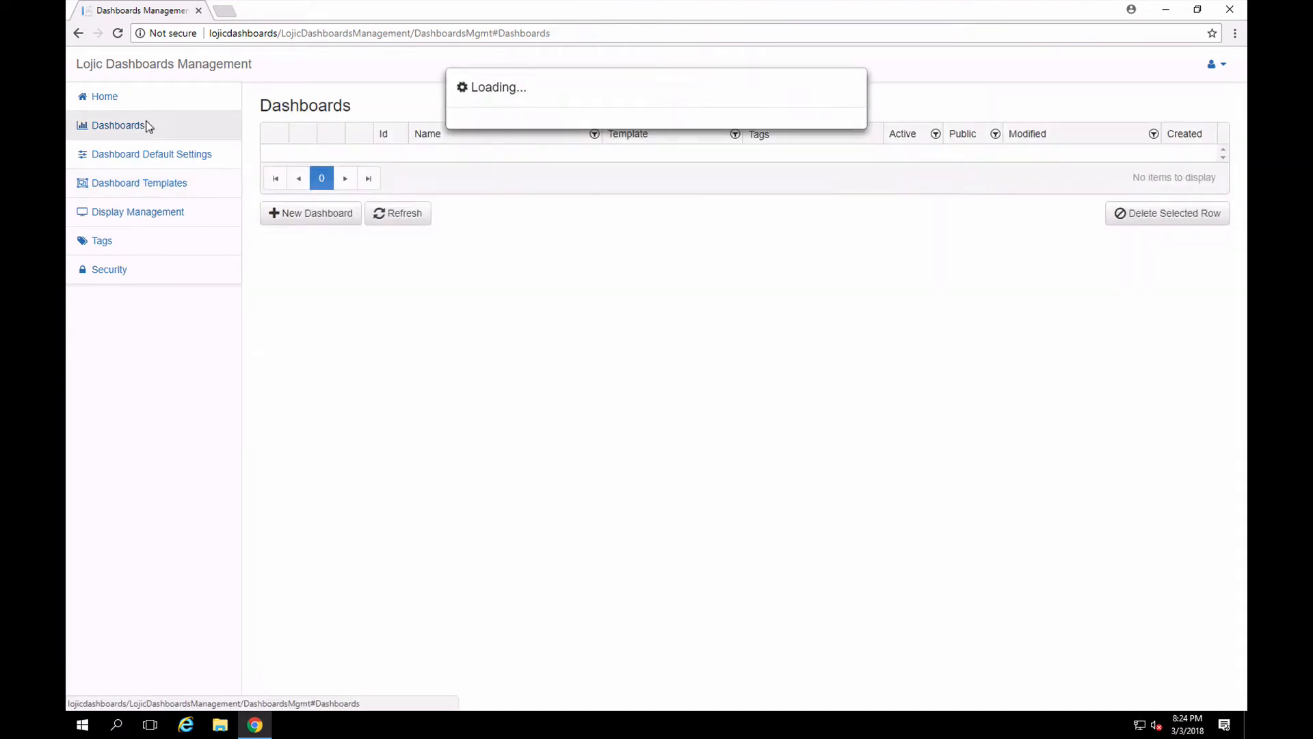
pyautogui.click(312, 555)
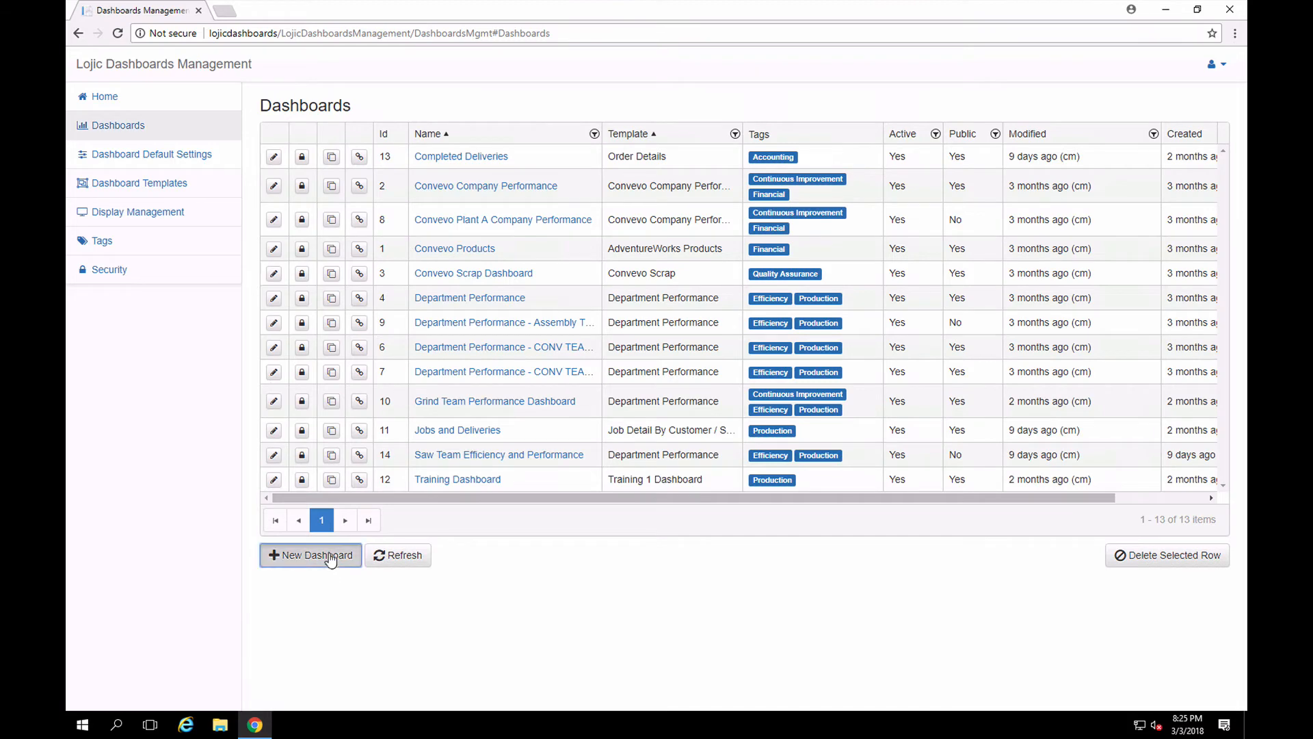
pyautogui.click(575, 107)
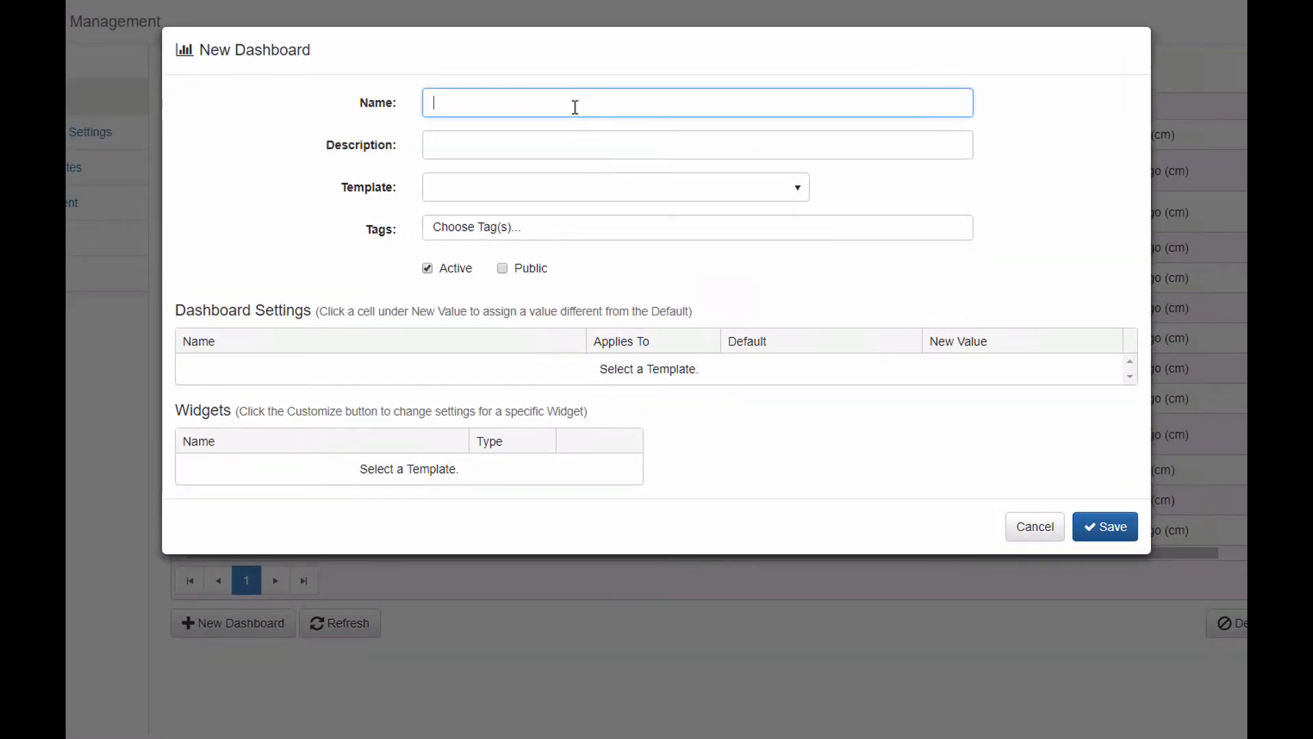
pyautogui.write('Products by color')
pyautogui.press('Tab')
pyautogui.press('Tab')
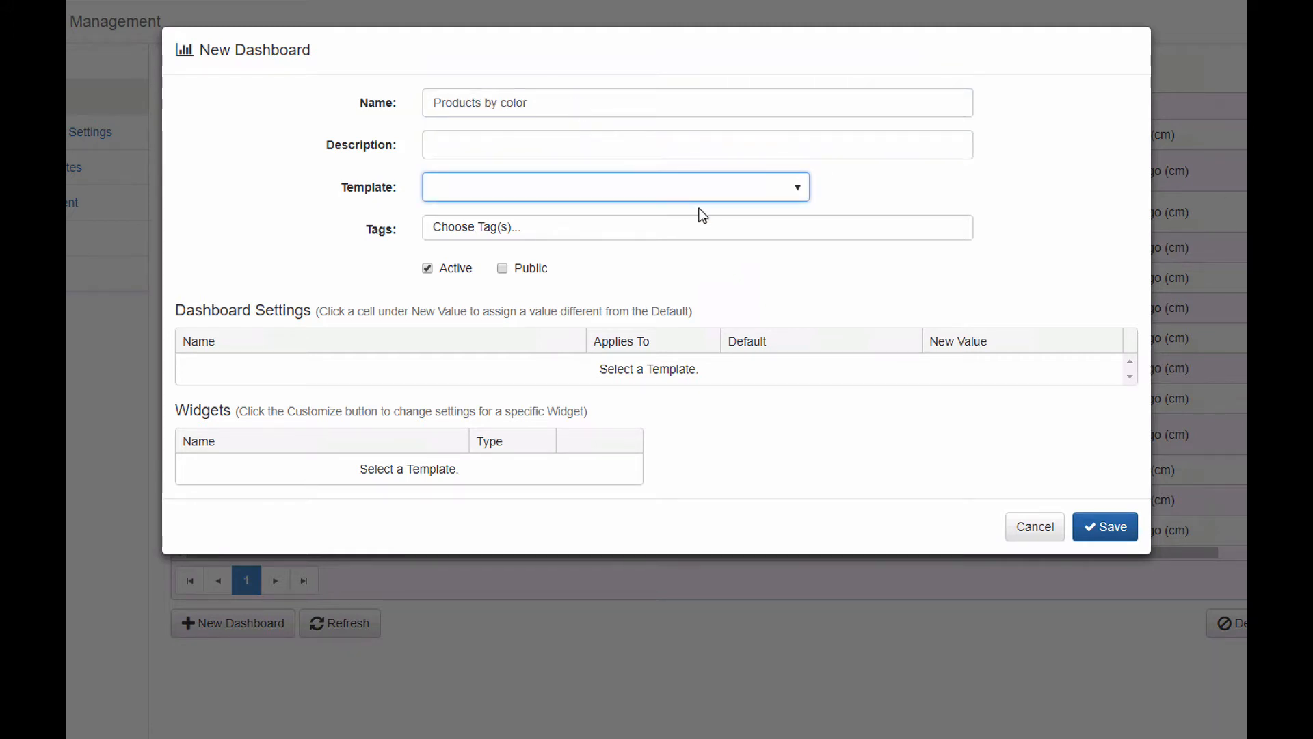
# Step: Base the new dashboard on the Products by Color (Display) template and tag it Production
pyautogui.click(717, 195)
pyautogui.moveTo(800, 242); pyautogui.dragTo(802, 255)
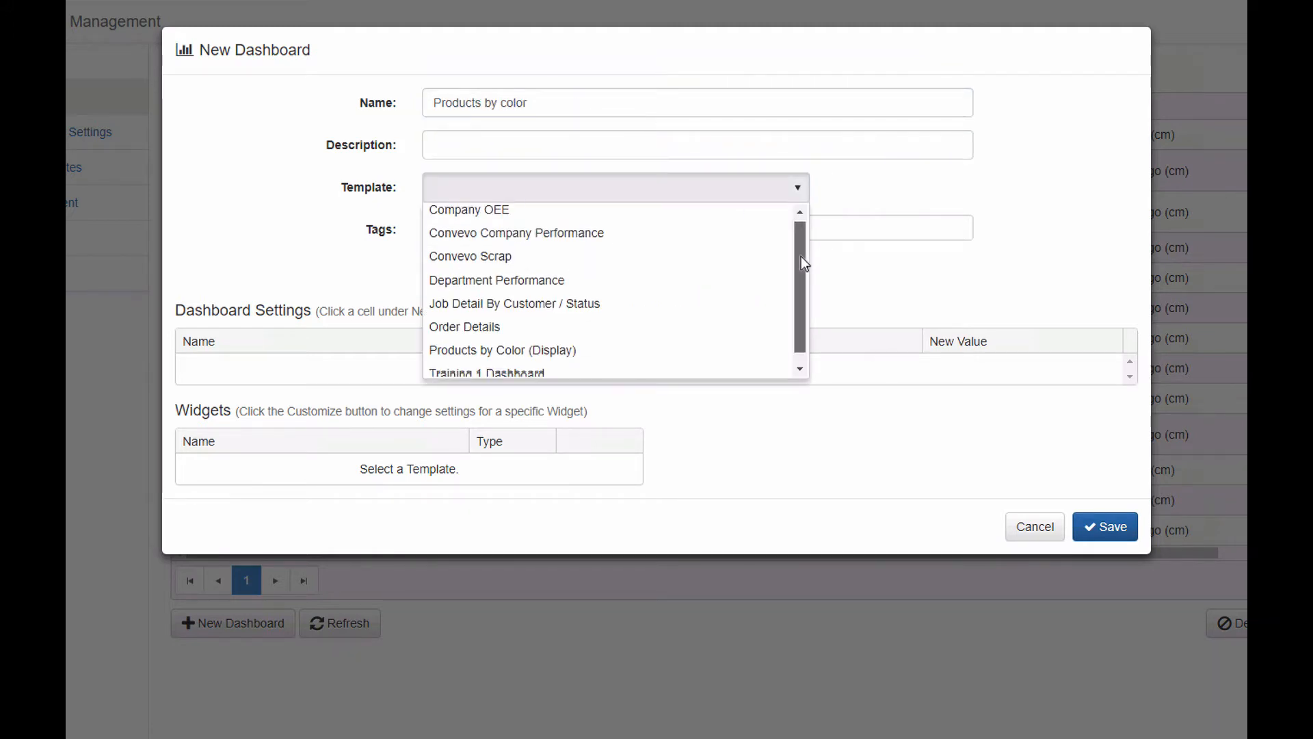
pyautogui.click(520, 339)
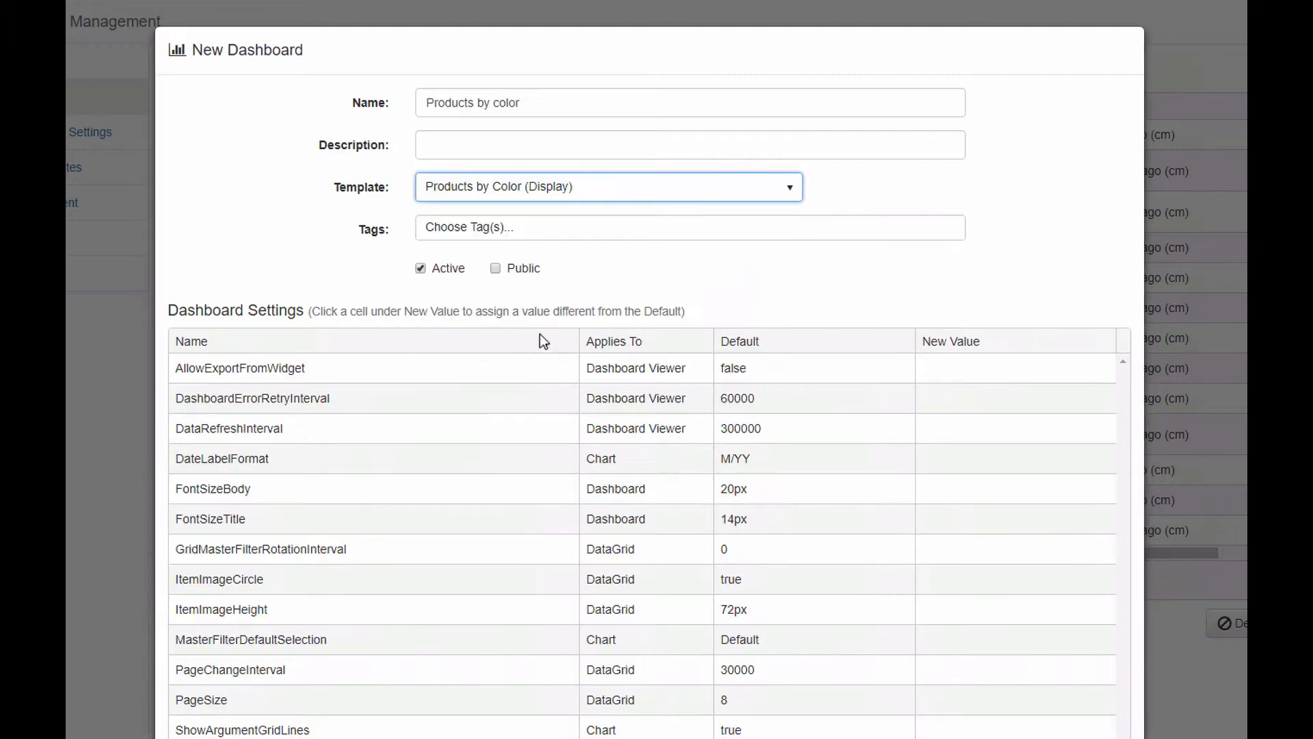
pyautogui.click(518, 227)
pyautogui.click(510, 256)
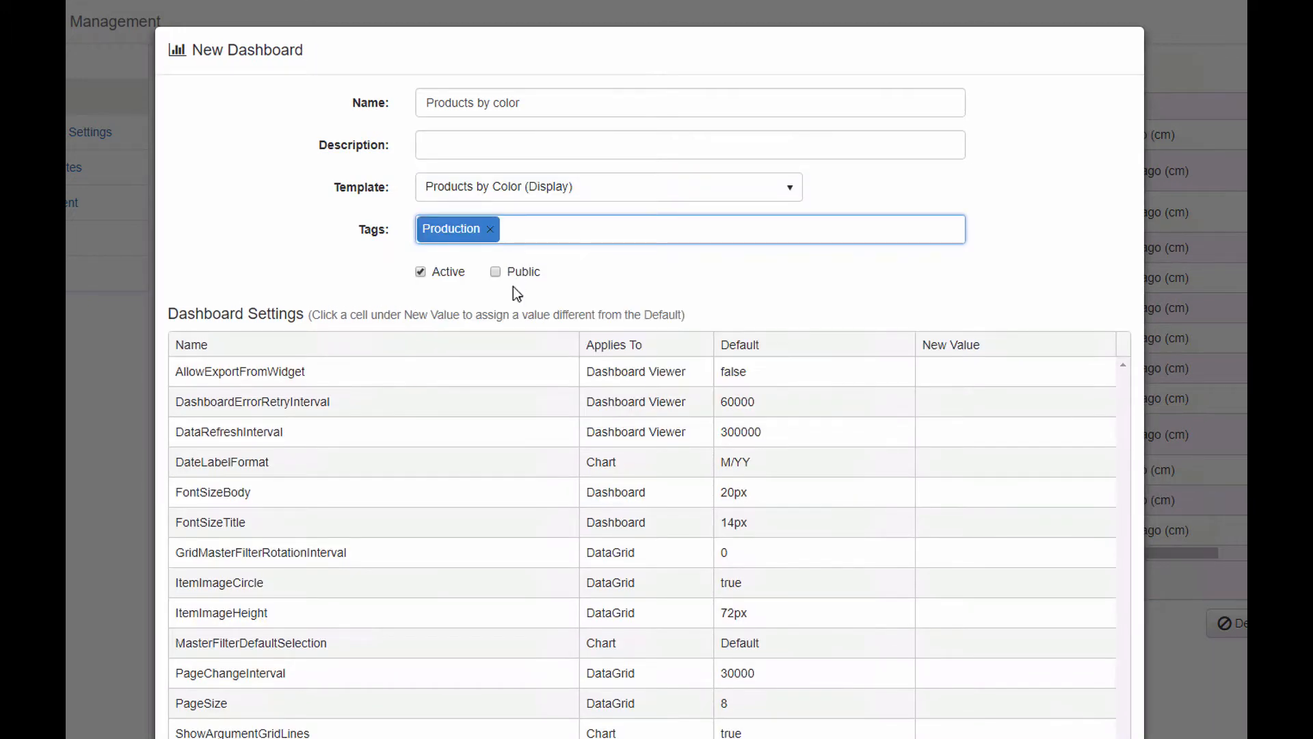
pyautogui.click(549, 233)
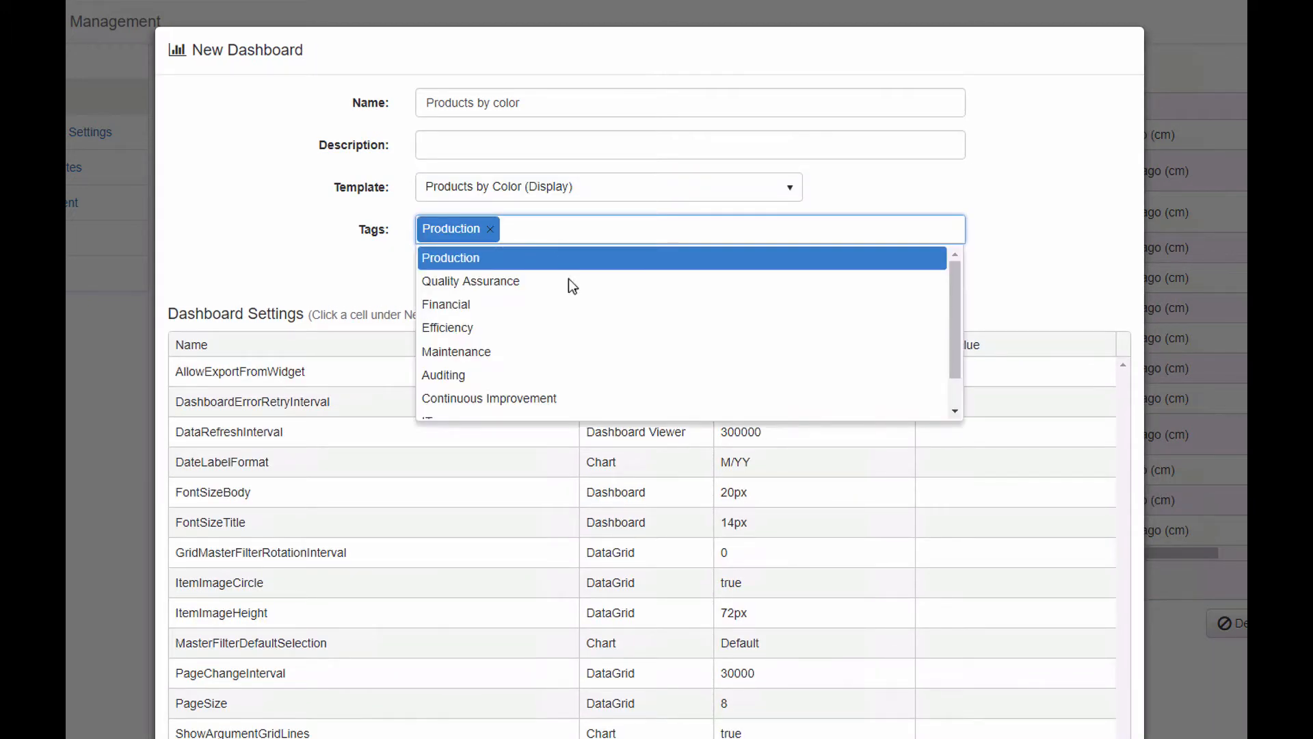
pyautogui.click(564, 332)
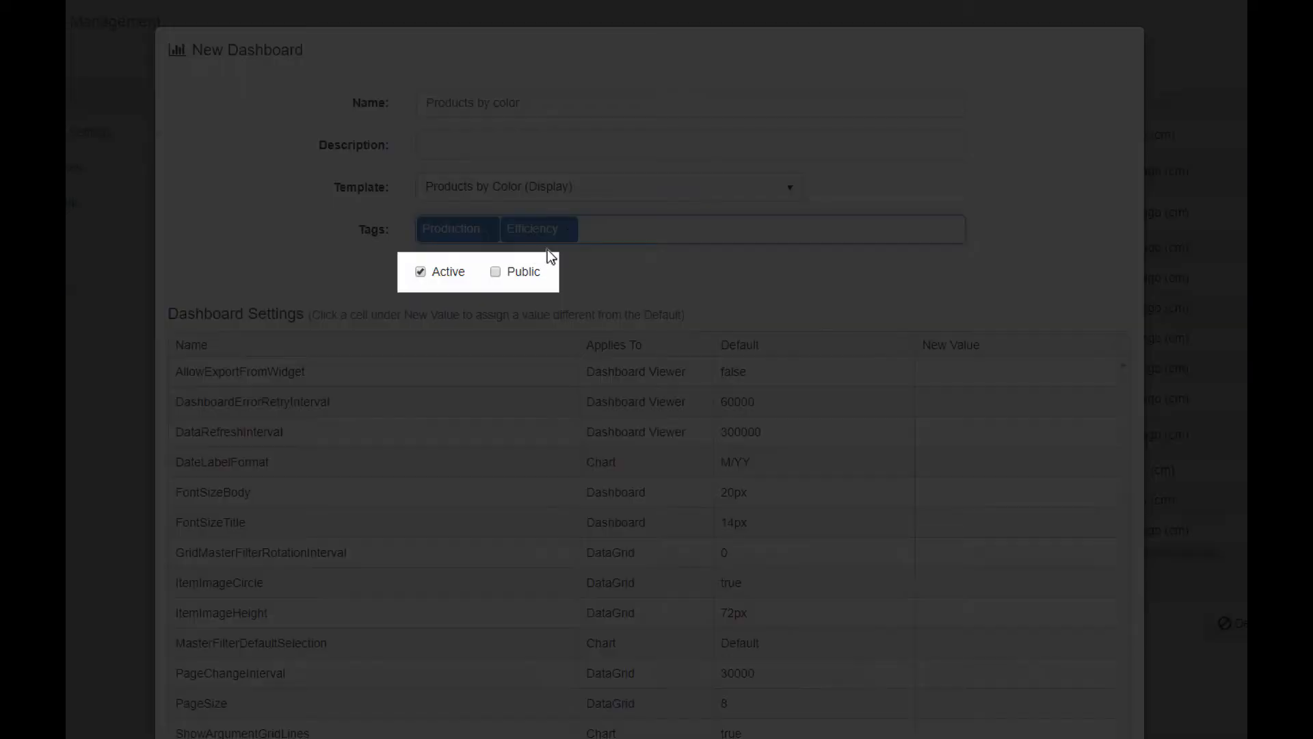
pyautogui.click(572, 234)
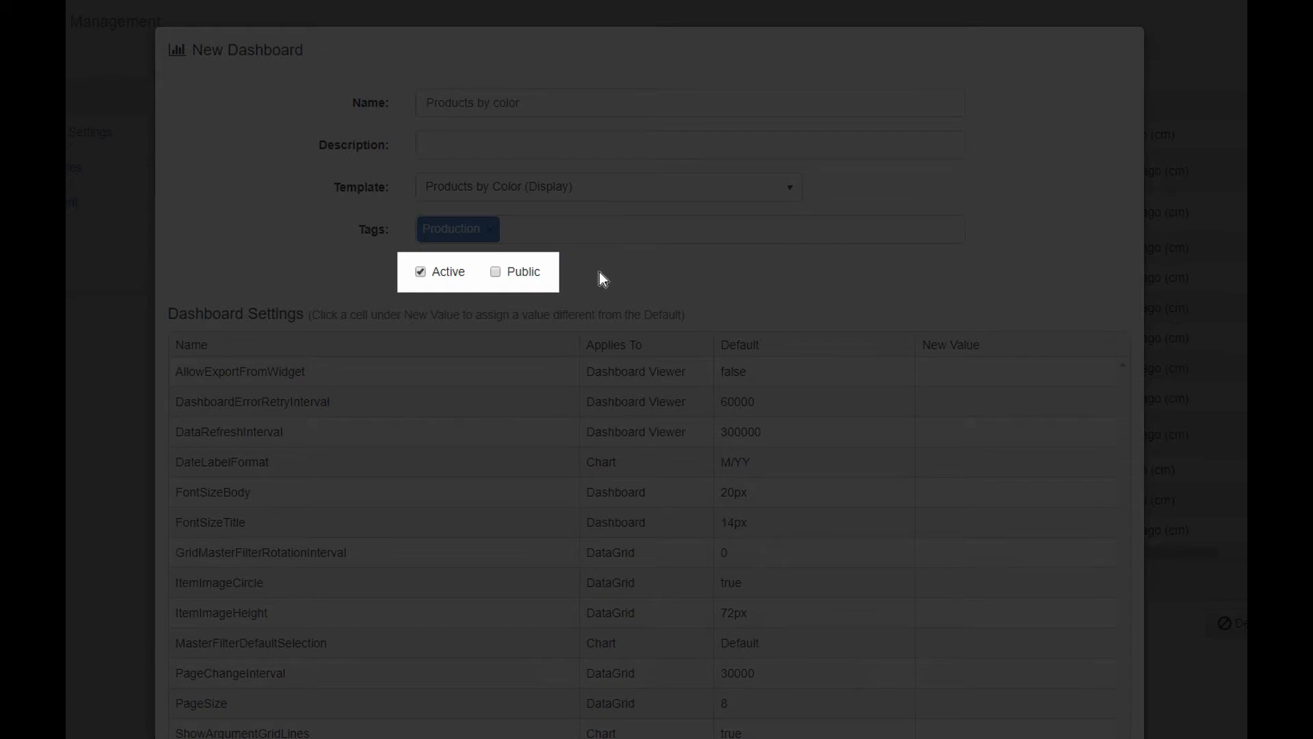
# Step: Make the new dashboard public and save it
pyautogui.click(524, 275)
pyautogui.scroll(-3, 1020, 412)
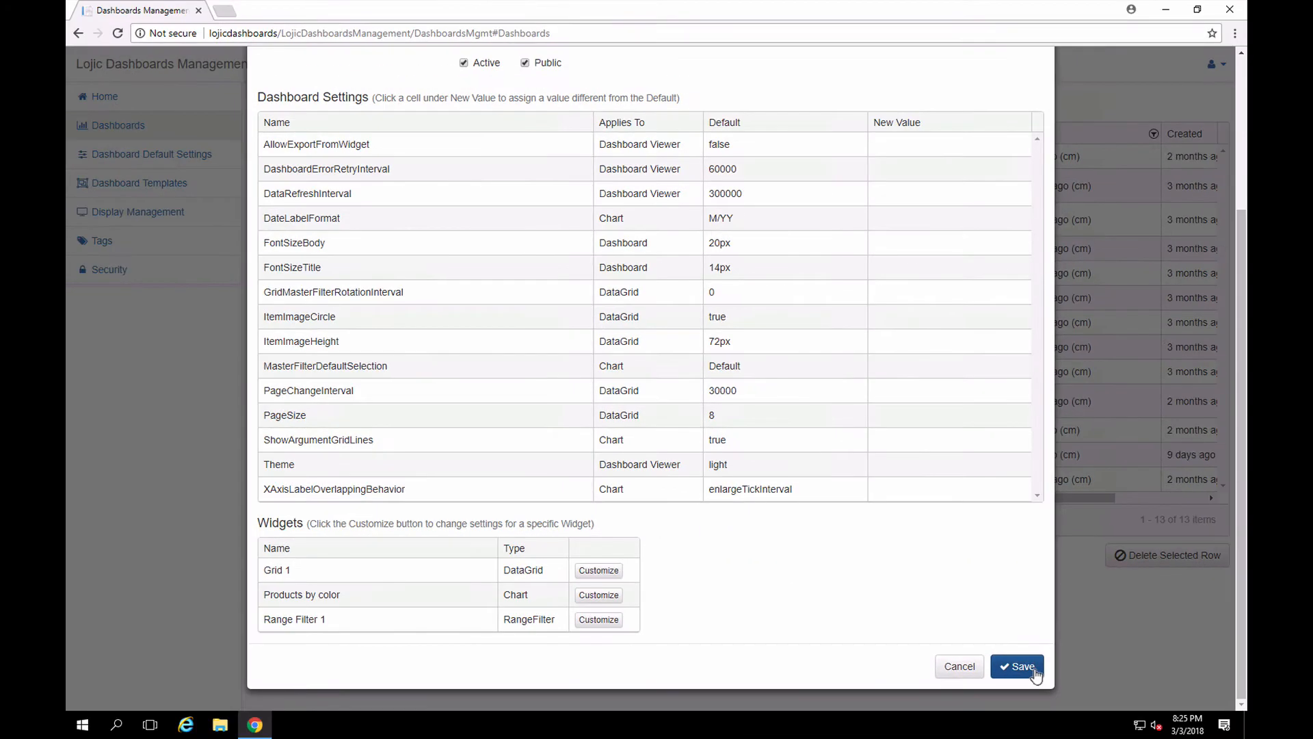
pyautogui.click(1022, 667)
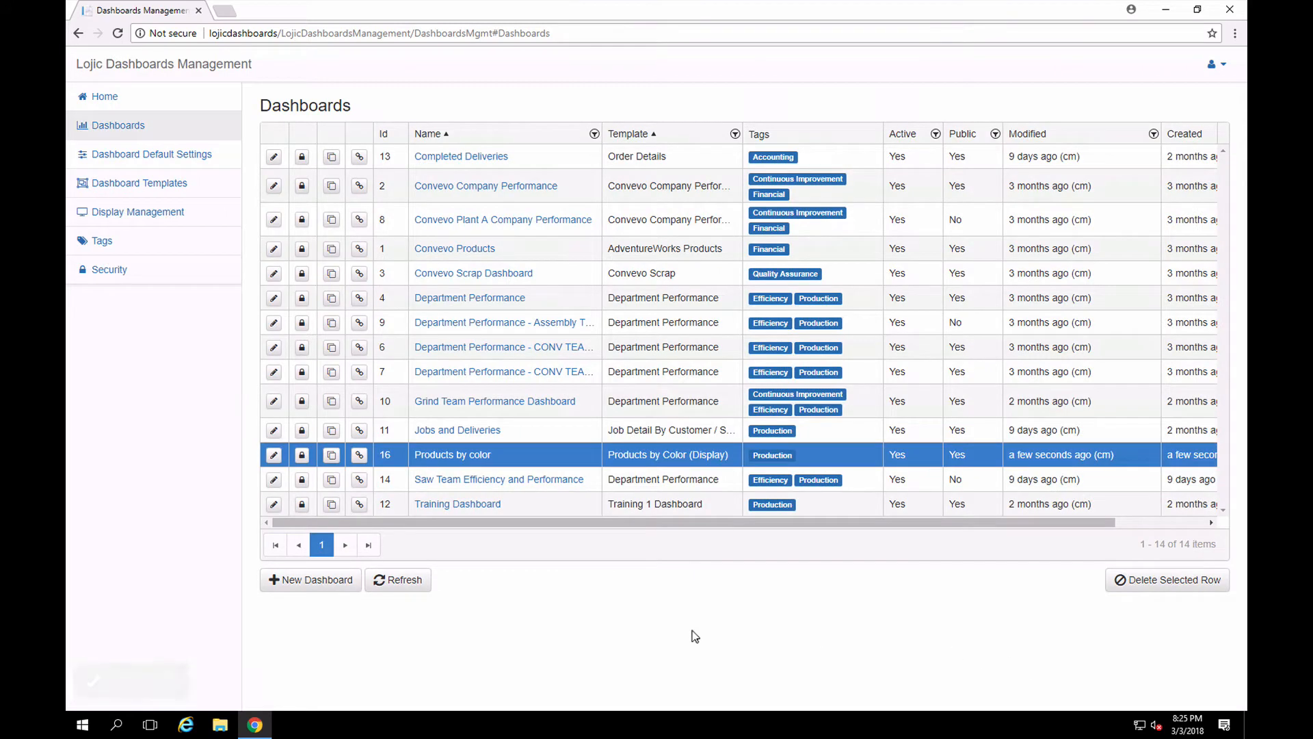
# Step: Open the Products by color dashboard and test filtering by the Black, Blue, Silver and White bars and by a higher range-filter start
pyautogui.click(472, 457)
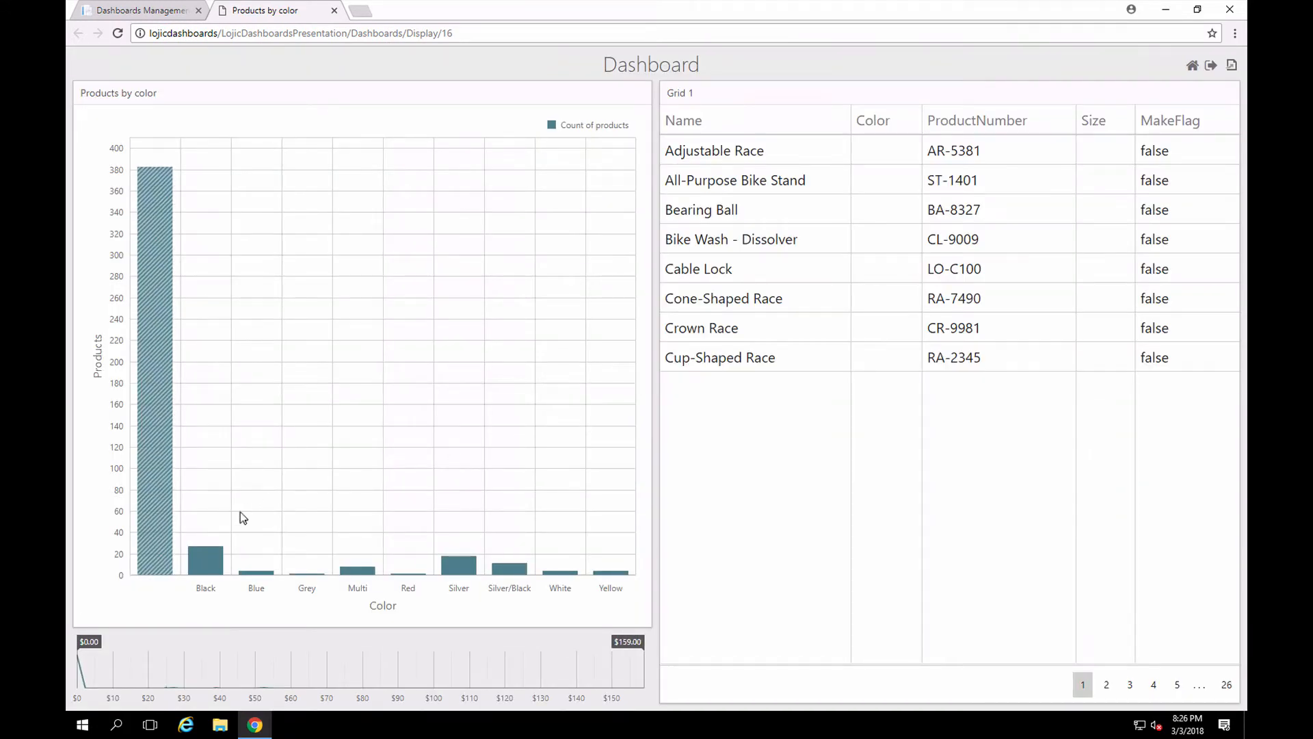
pyautogui.click(219, 569)
pyautogui.click(257, 571)
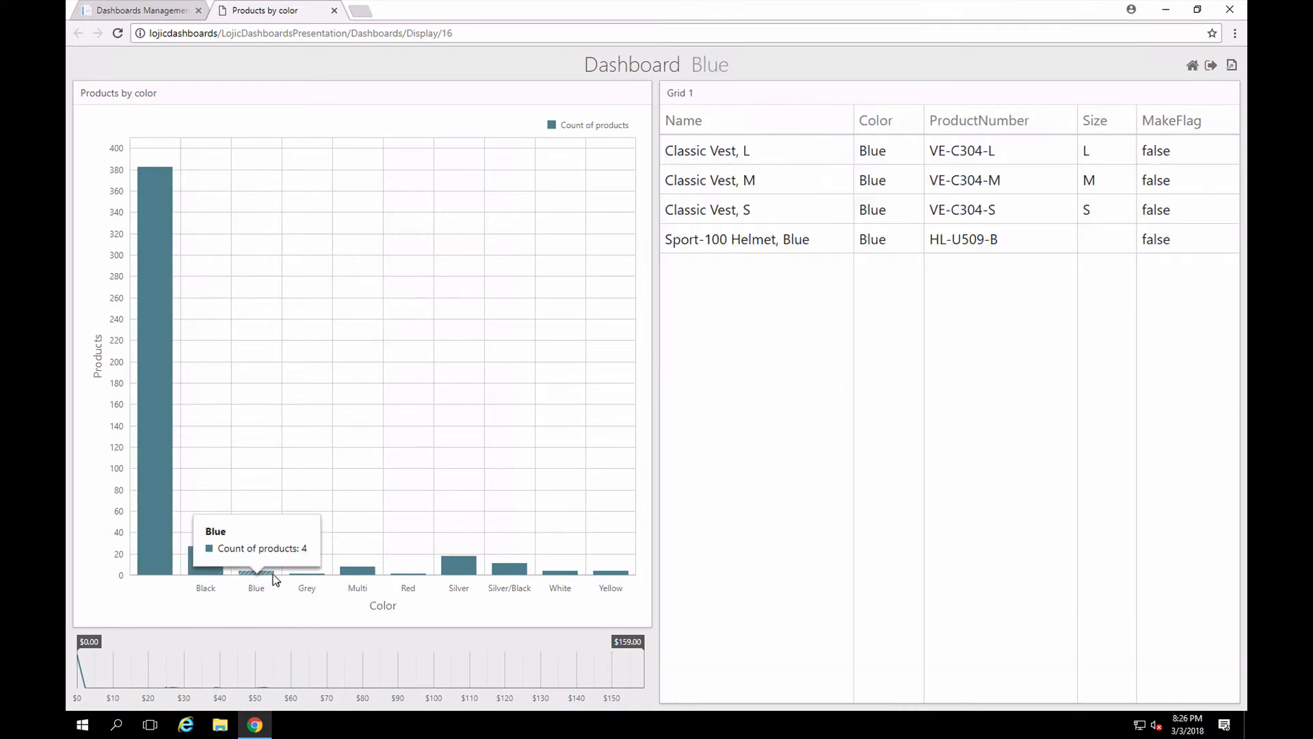
pyautogui.click(451, 569)
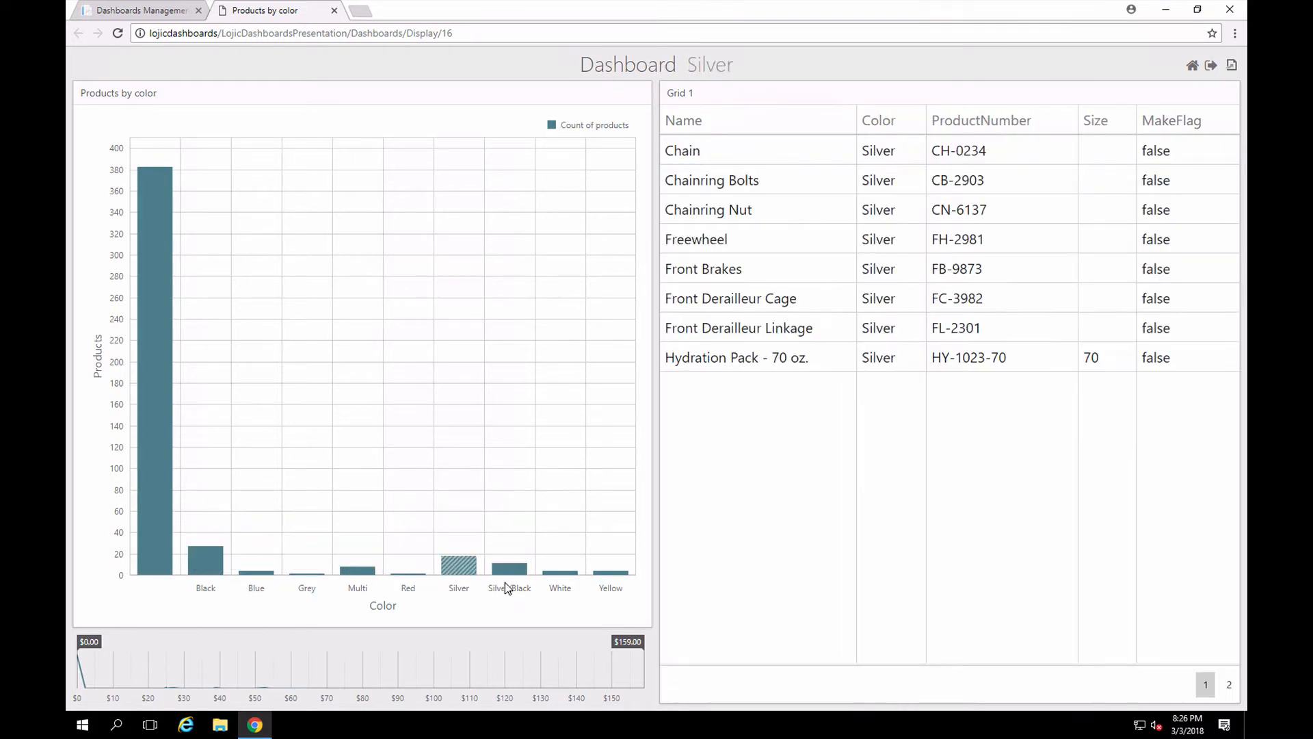
pyautogui.click(559, 572)
pyautogui.moveTo(87, 650); pyautogui.dragTo(389, 658)
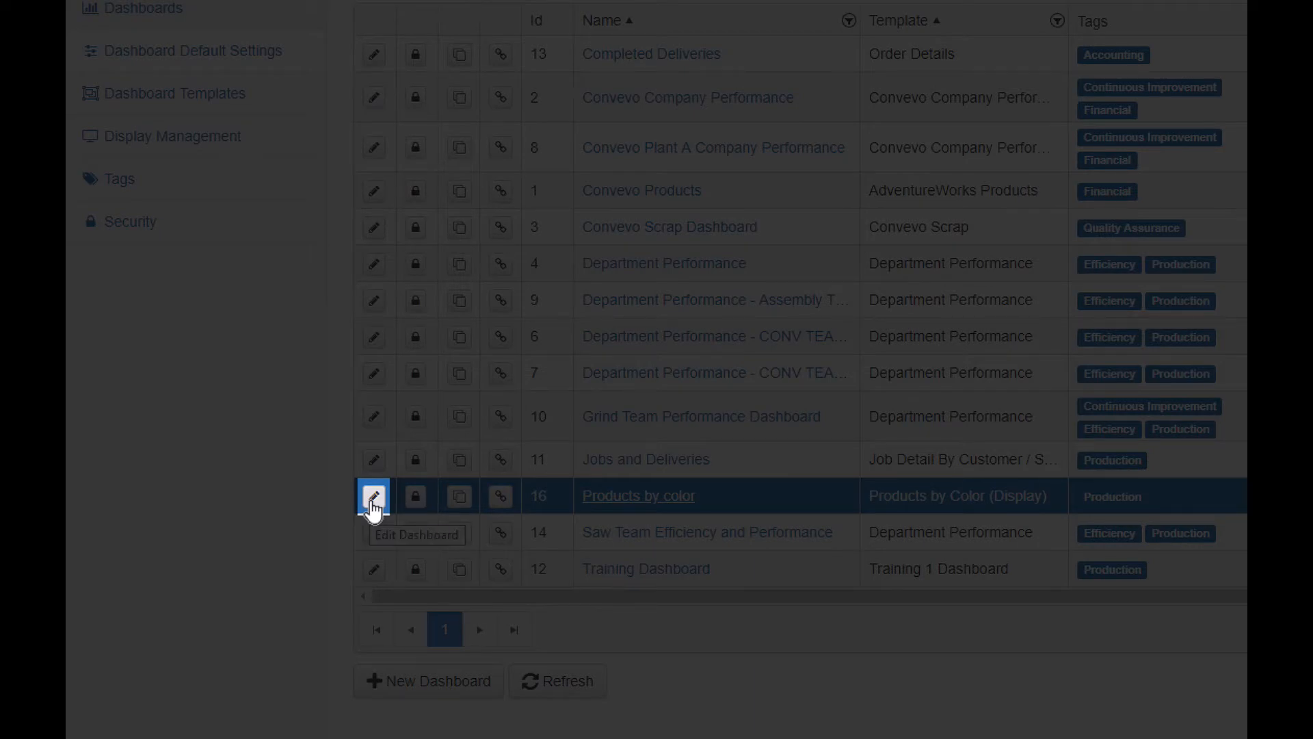
# Step: Edit the Products by color dashboard and set the new value of AllowExportFromWidget to true
pyautogui.click(373, 499)
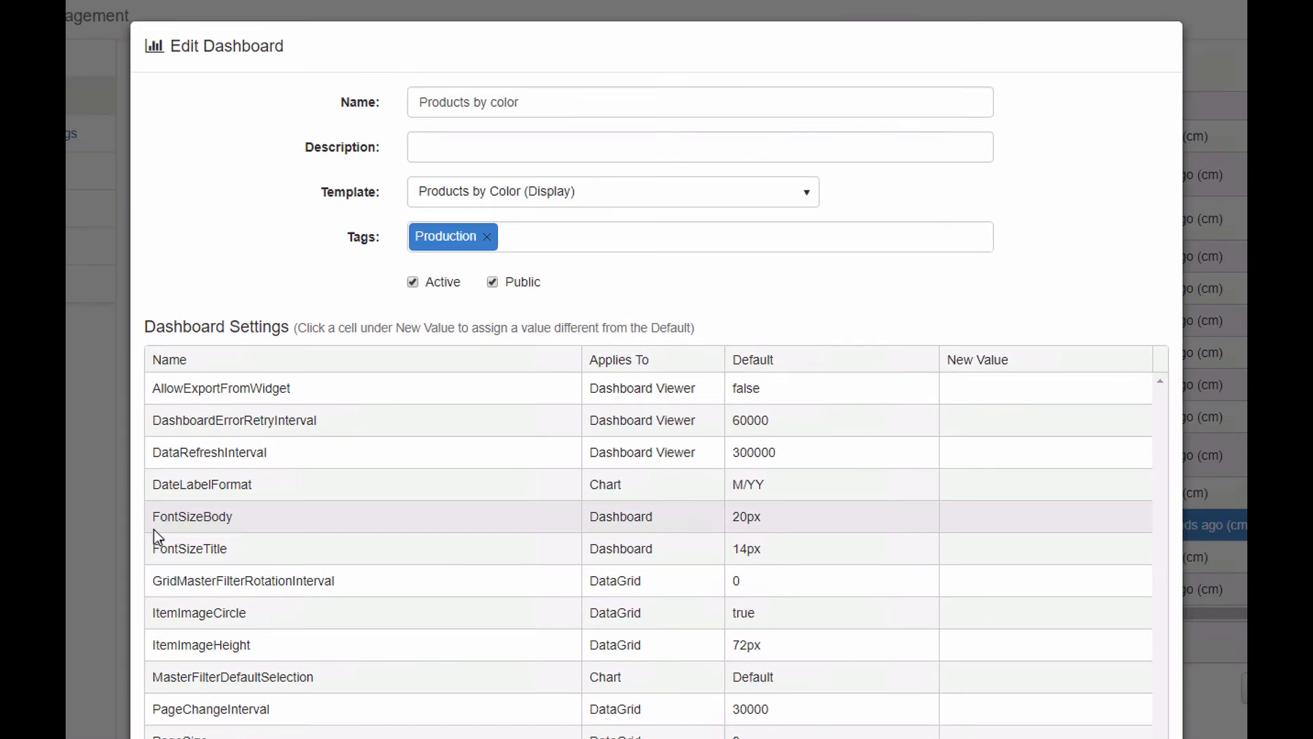
pyautogui.click(565, 103)
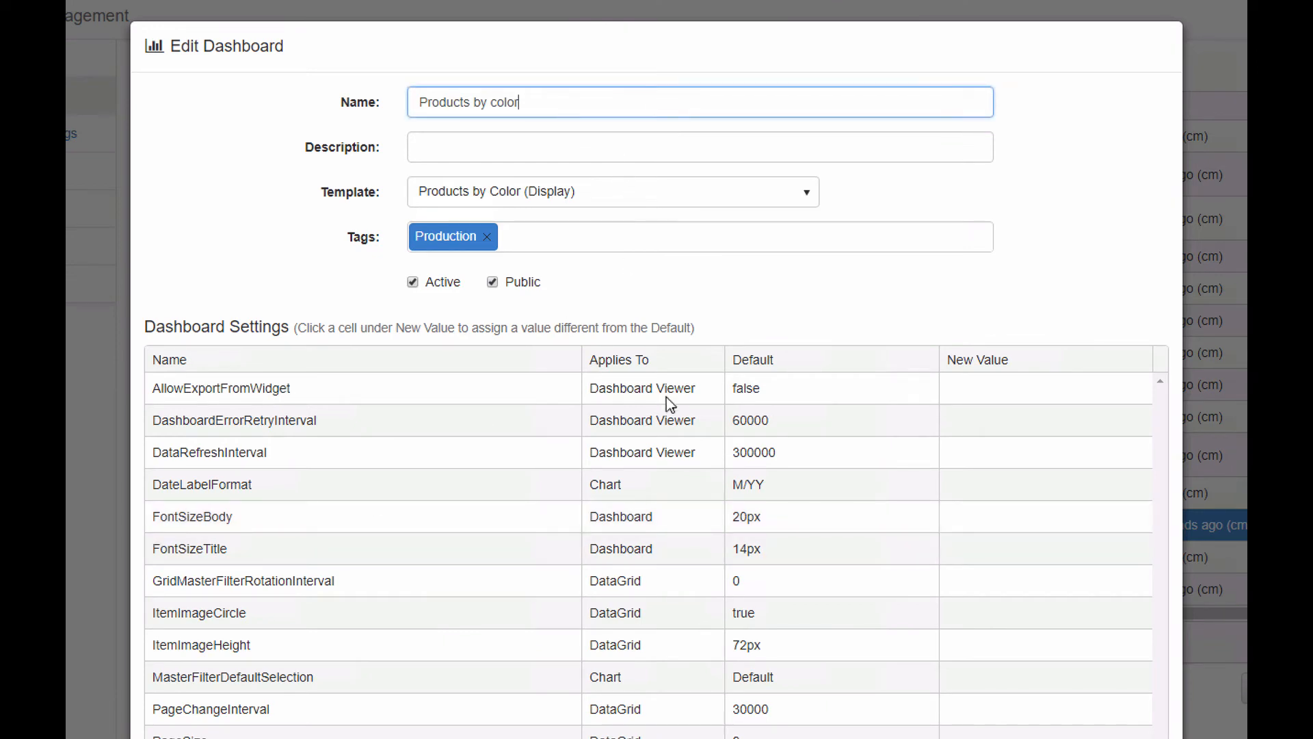
pyautogui.scroll(-3, 670, 410)
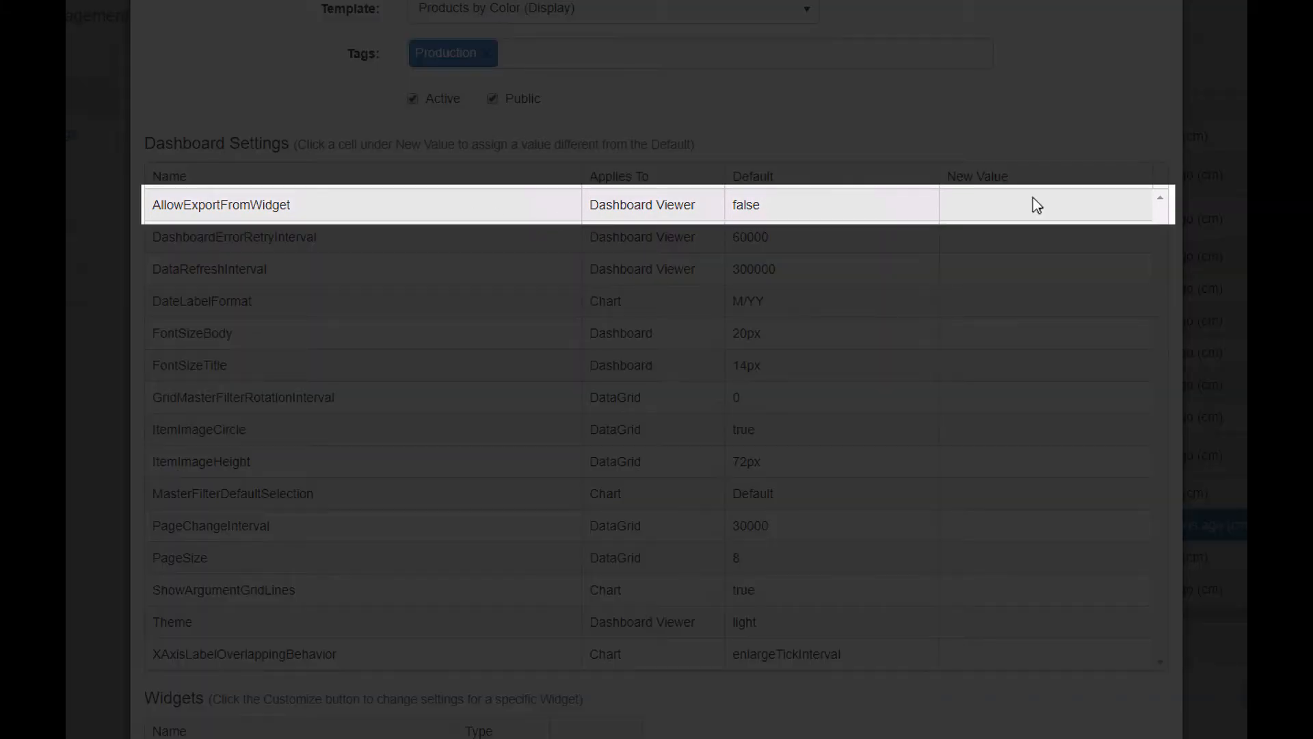
pyautogui.click(1061, 208)
pyautogui.write('true')
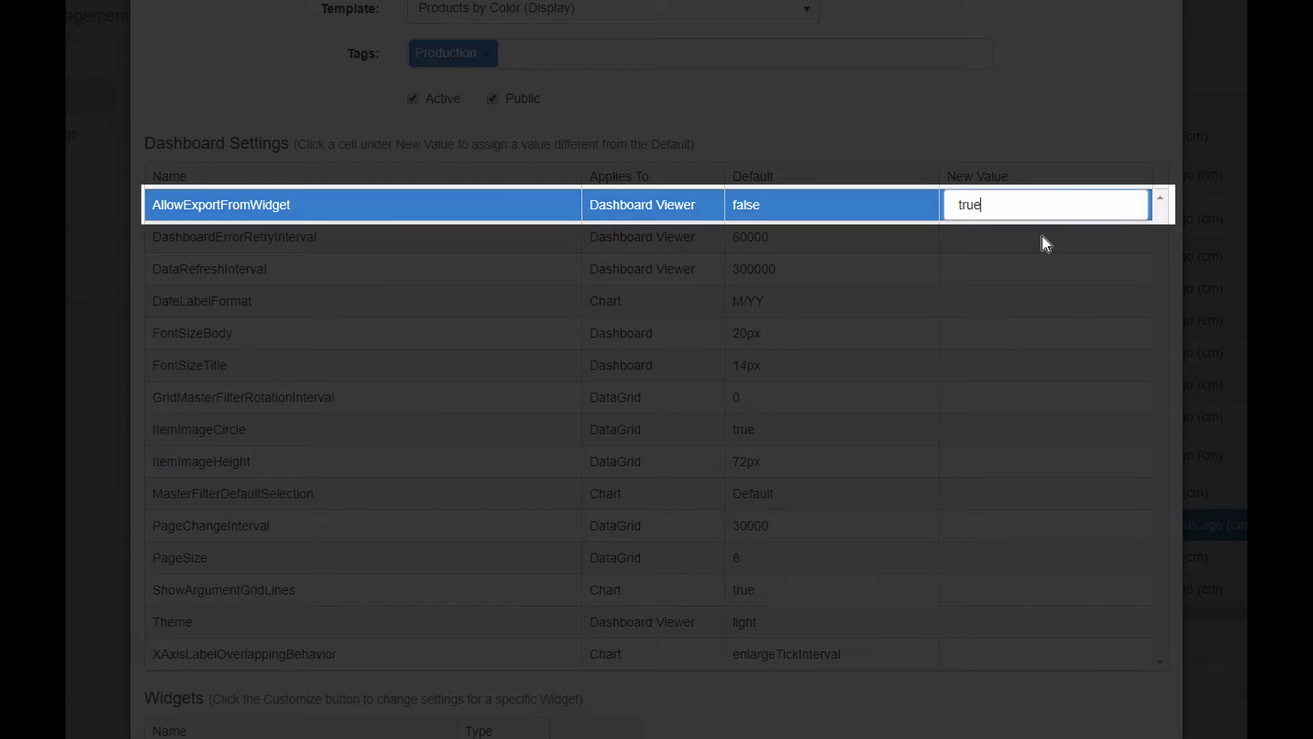
pyautogui.press('Return')
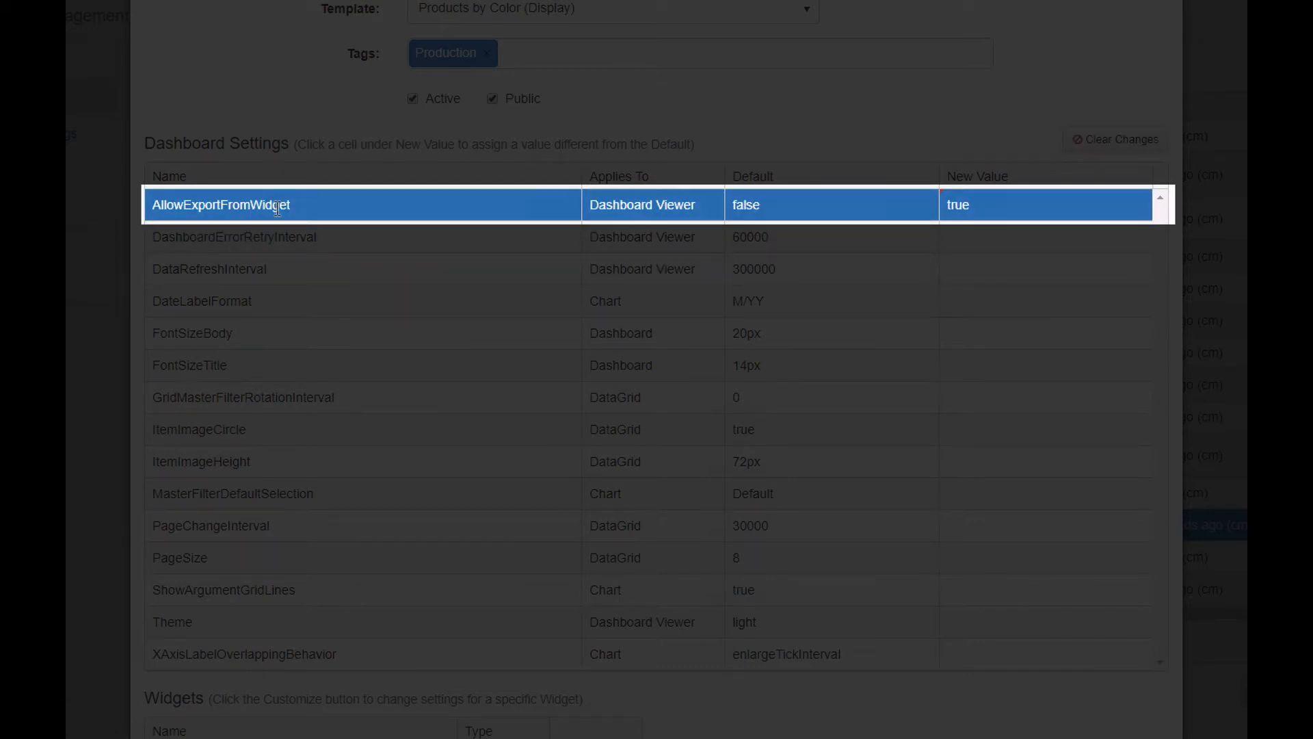
# Step: Set the new value of DashboardErrorRetryInterval to 30000
pyautogui.click(383, 238)
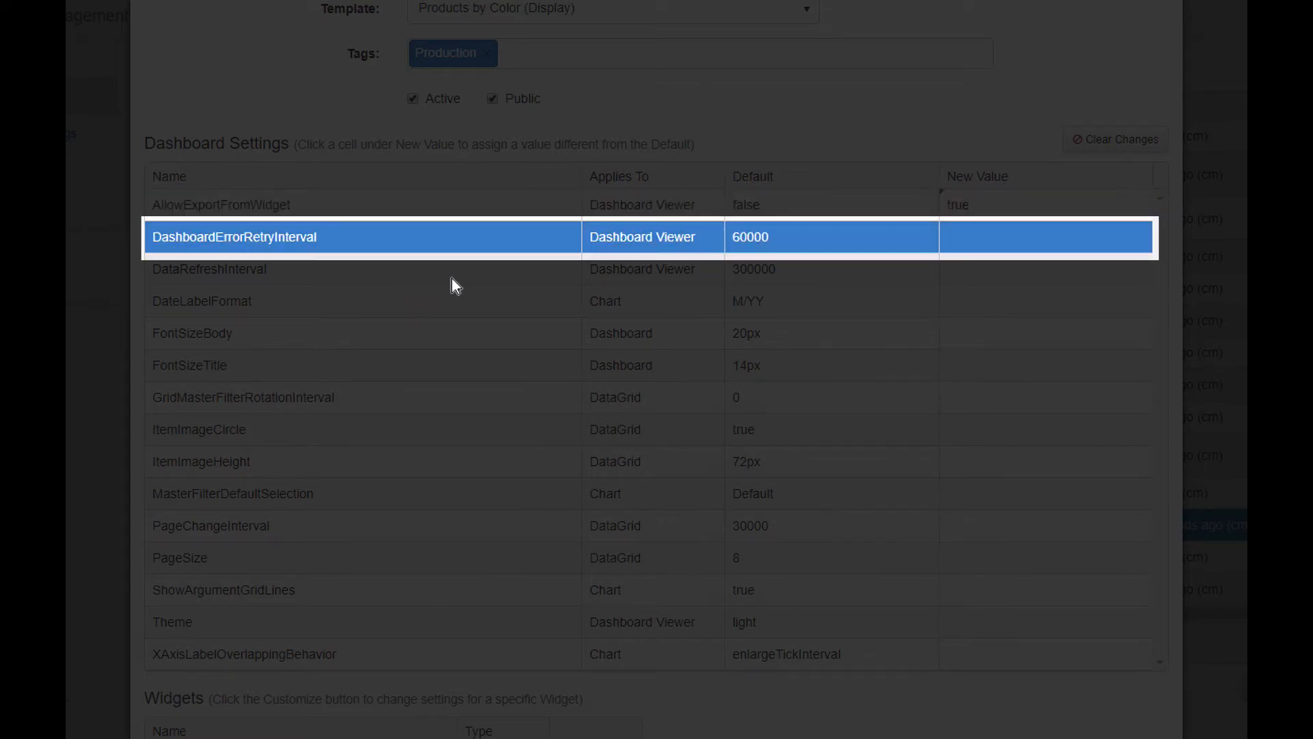
pyautogui.click(999, 237)
pyautogui.write('30000')
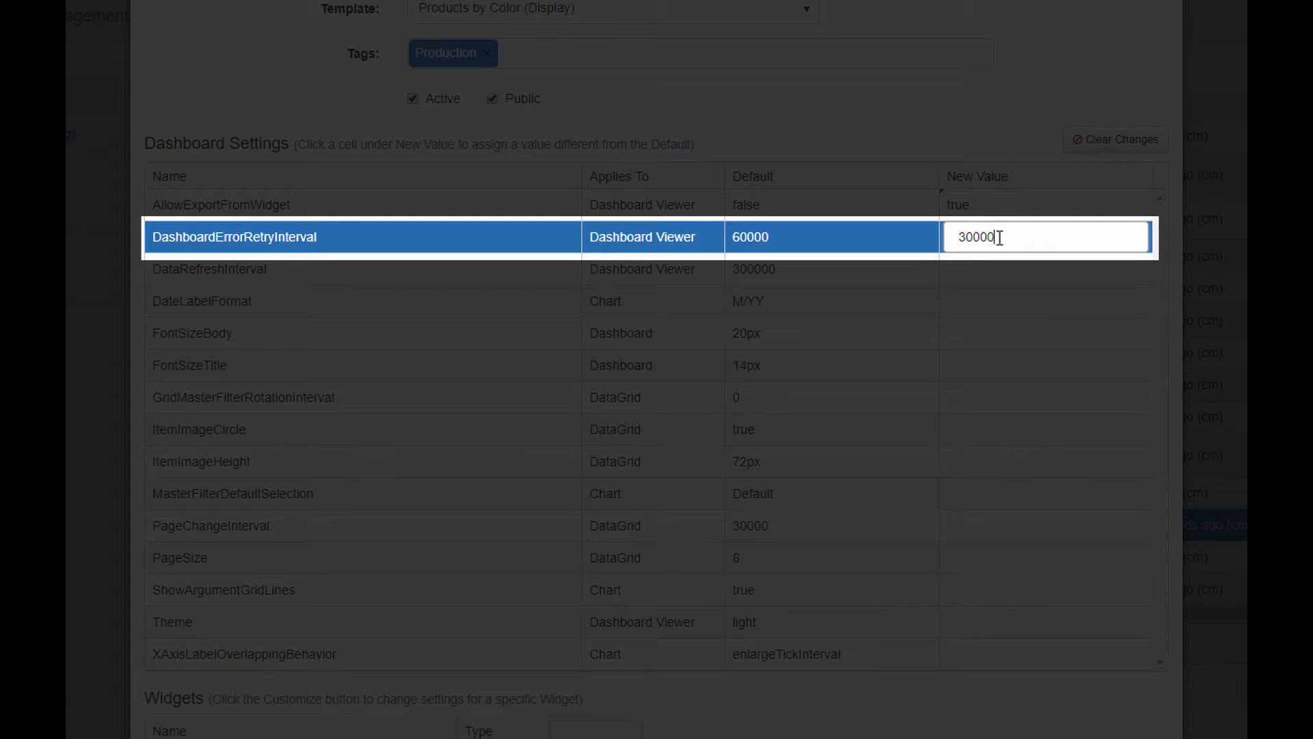
pyautogui.click(852, 245)
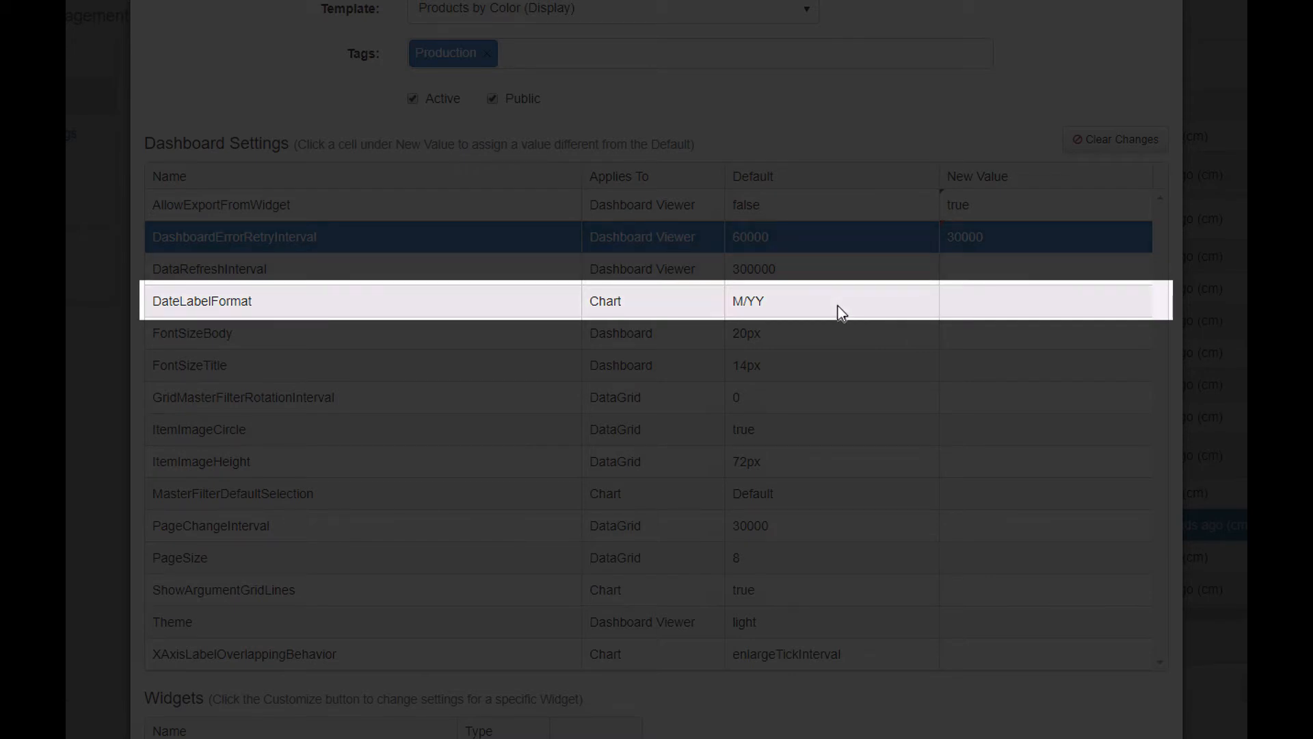
# Step: Set the new value of the chart setting DateLabelFormat to MM/YYYY
pyautogui.click(1060, 304)
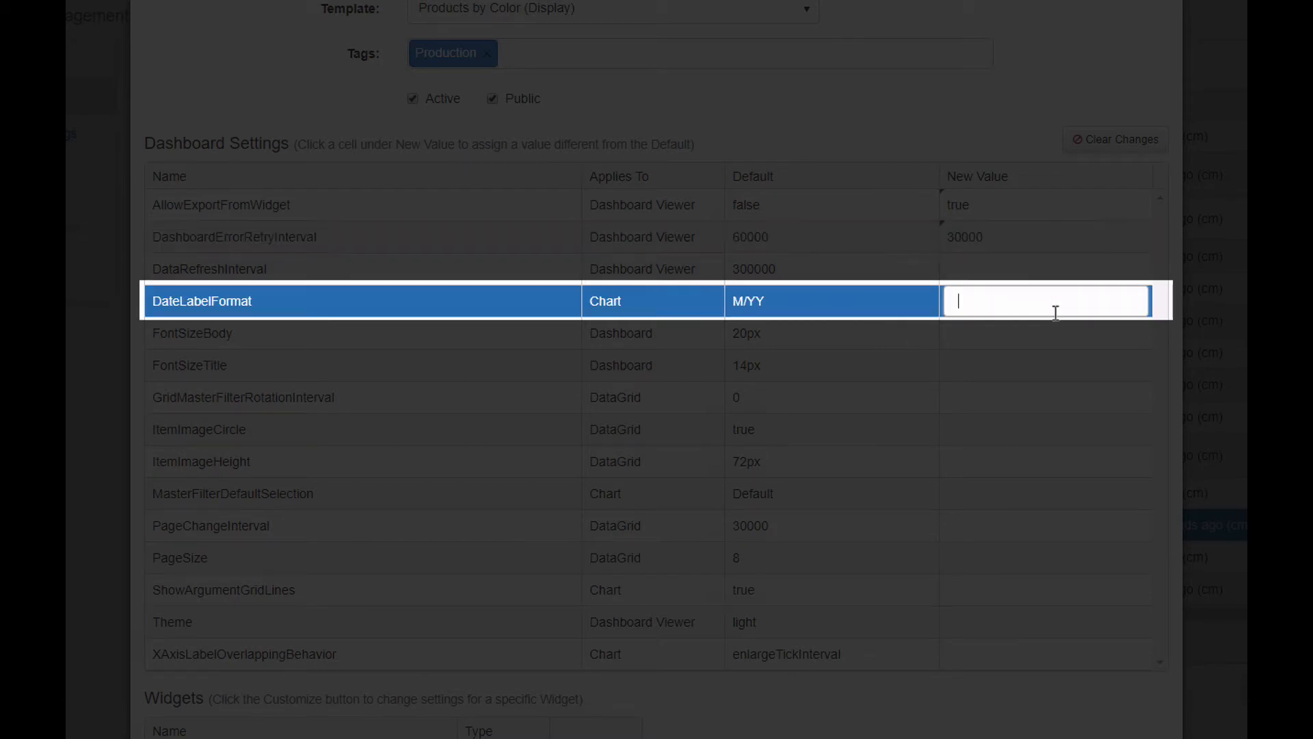
pyautogui.write('MM/YYYY')
pyautogui.click(842, 314)
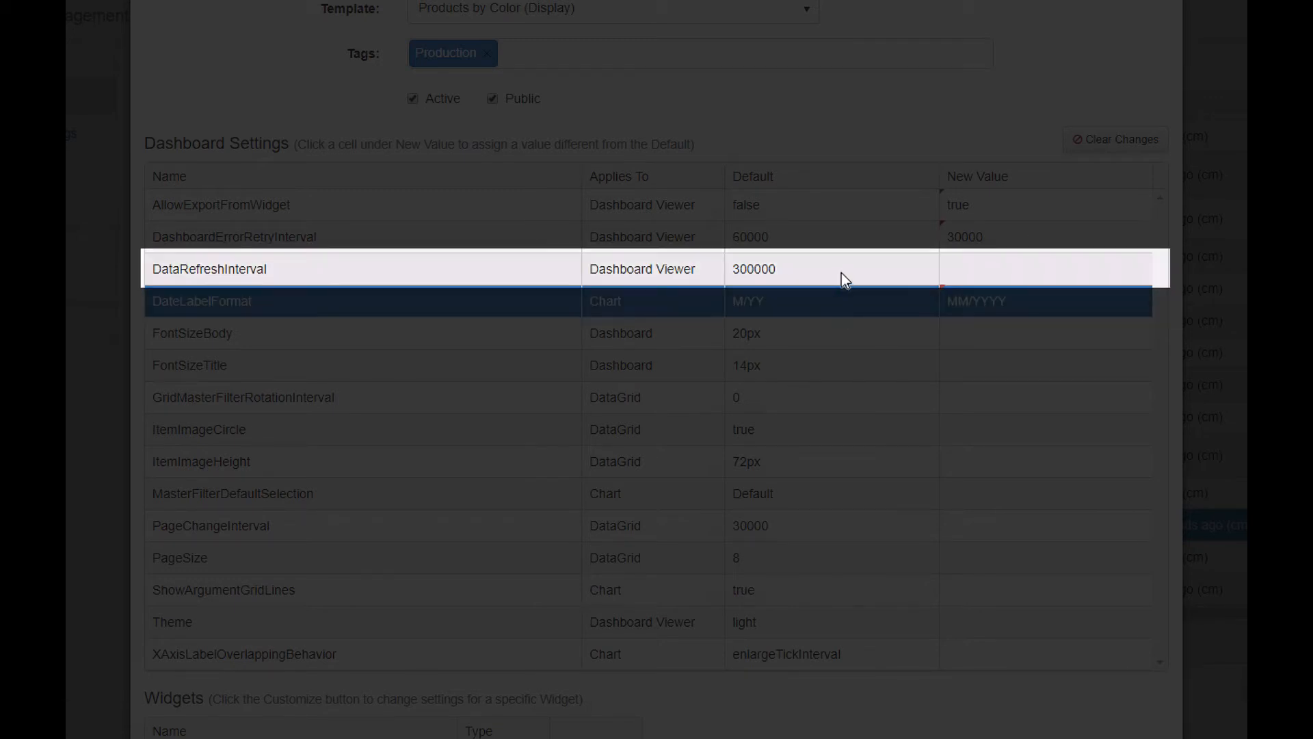
# Step: Set the new value of DataRefreshInterval to 10000
pyautogui.click(999, 271)
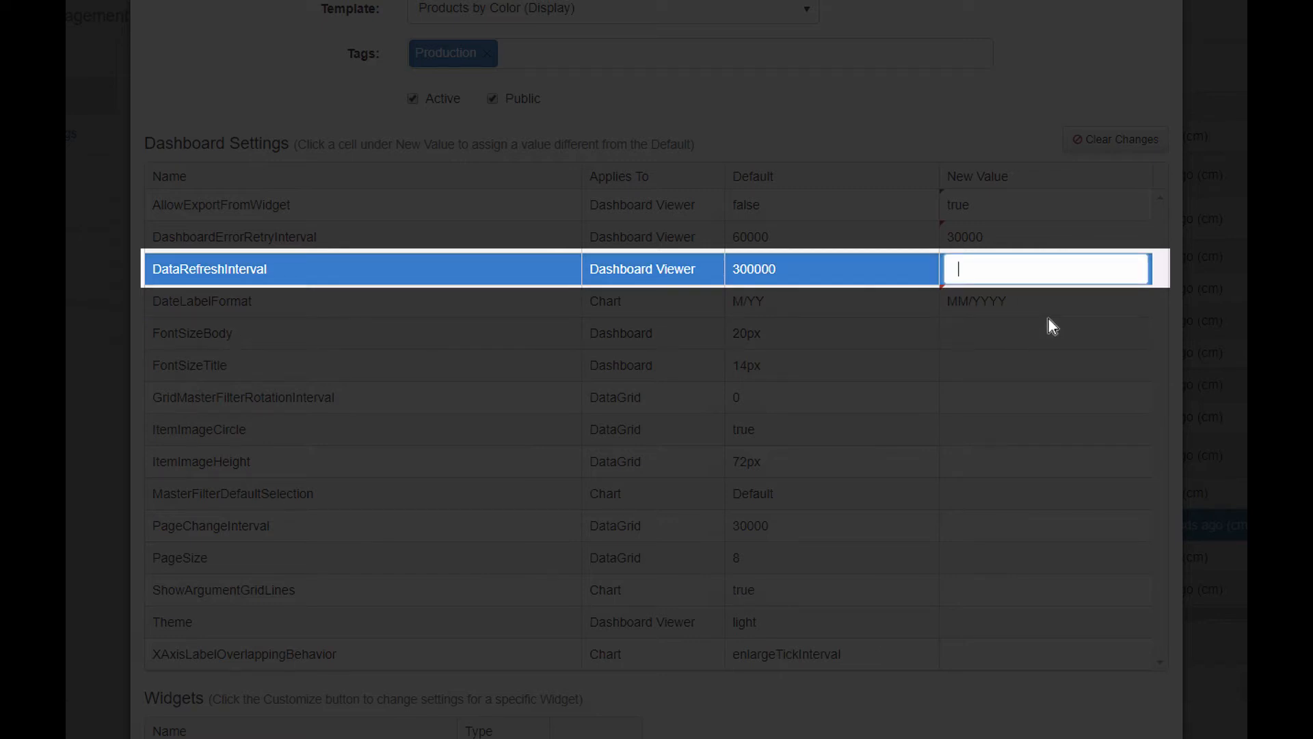
pyautogui.write('10000')
pyautogui.click(475, 330)
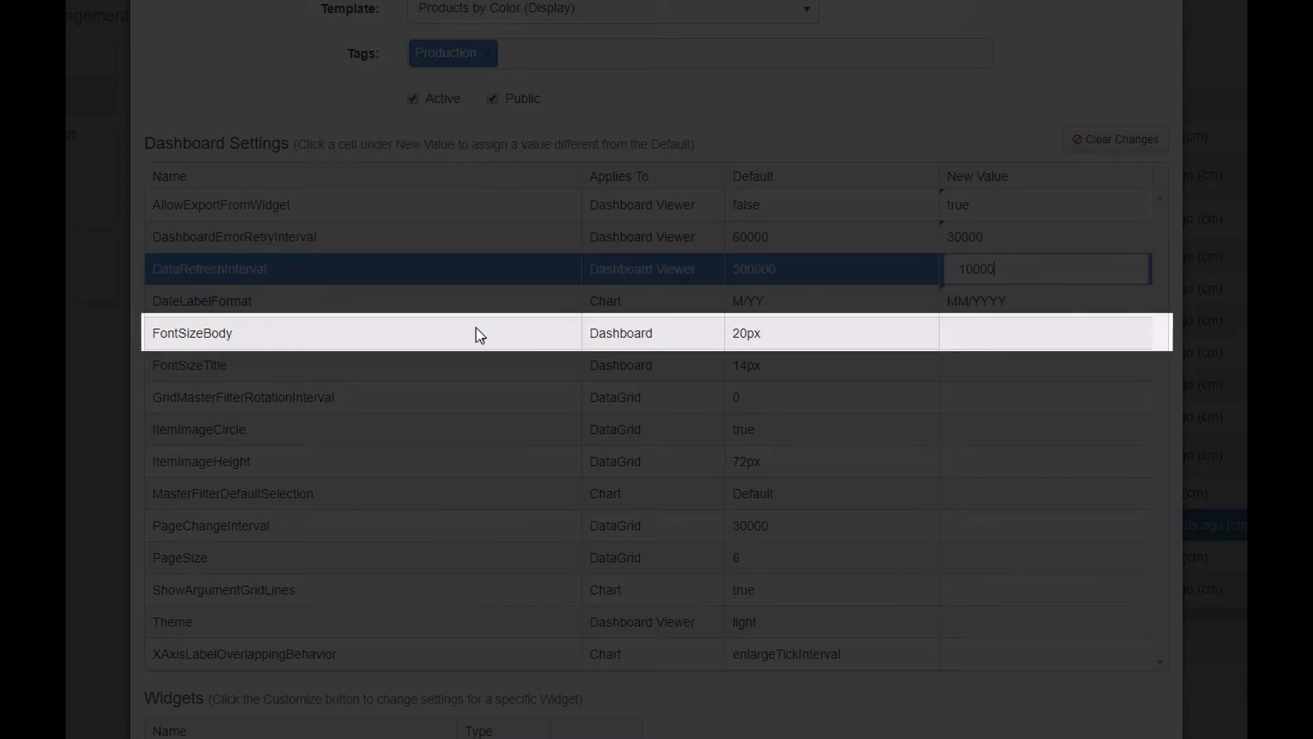
# Step: Set the new value of the dashboard setting FontSizeBody to 14px
pyautogui.click(1044, 334)
pyautogui.write('14px')
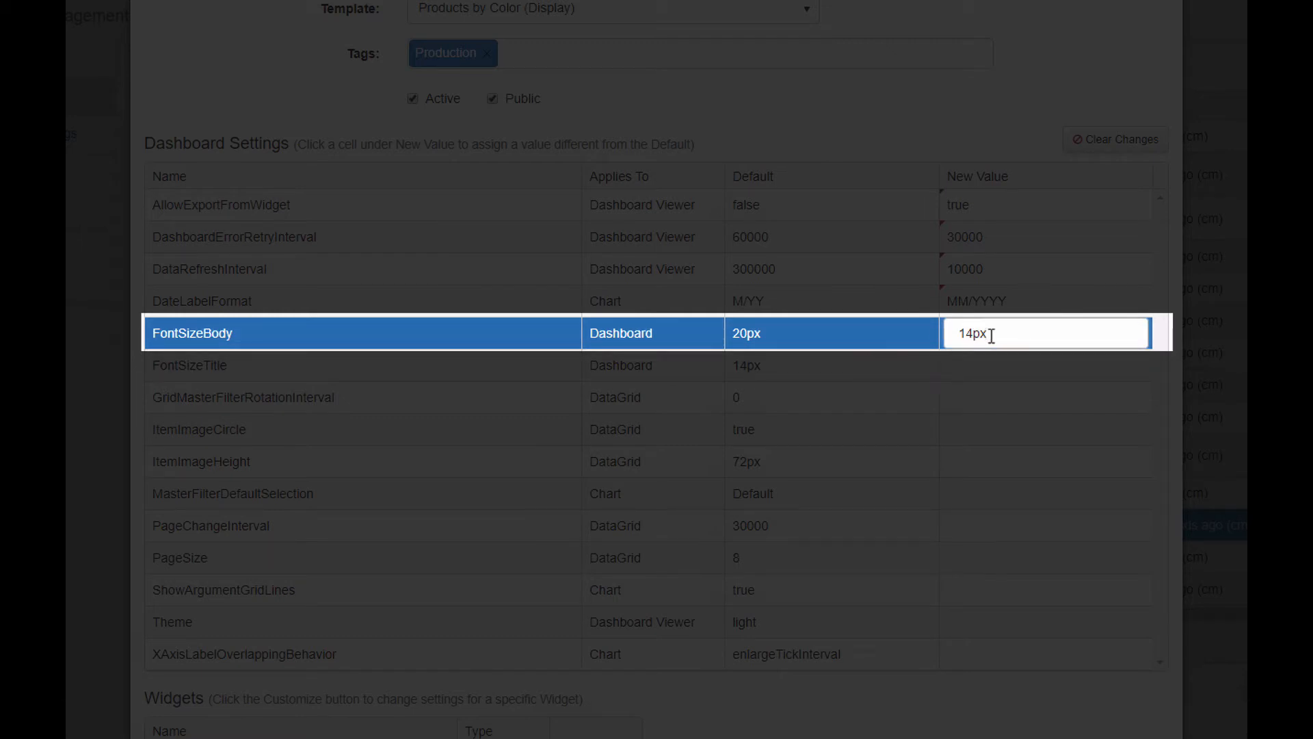
pyautogui.moveTo(995, 335); pyautogui.dragTo(949, 336)
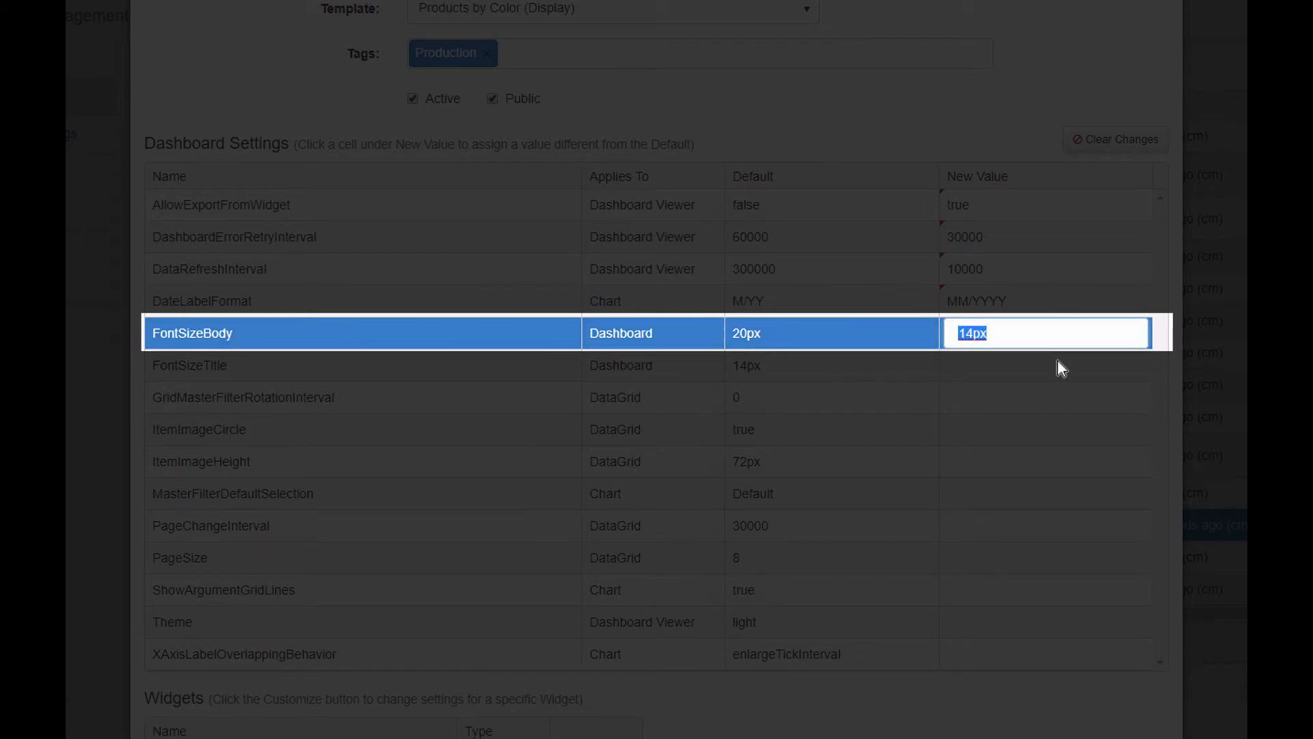
pyautogui.write('32px')
pyautogui.press('BackSpace')
pyautogui.press('BackSpace')
pyautogui.press('BackSpace')
pyautogui.press('BackSpace')
pyautogui.write('14px')
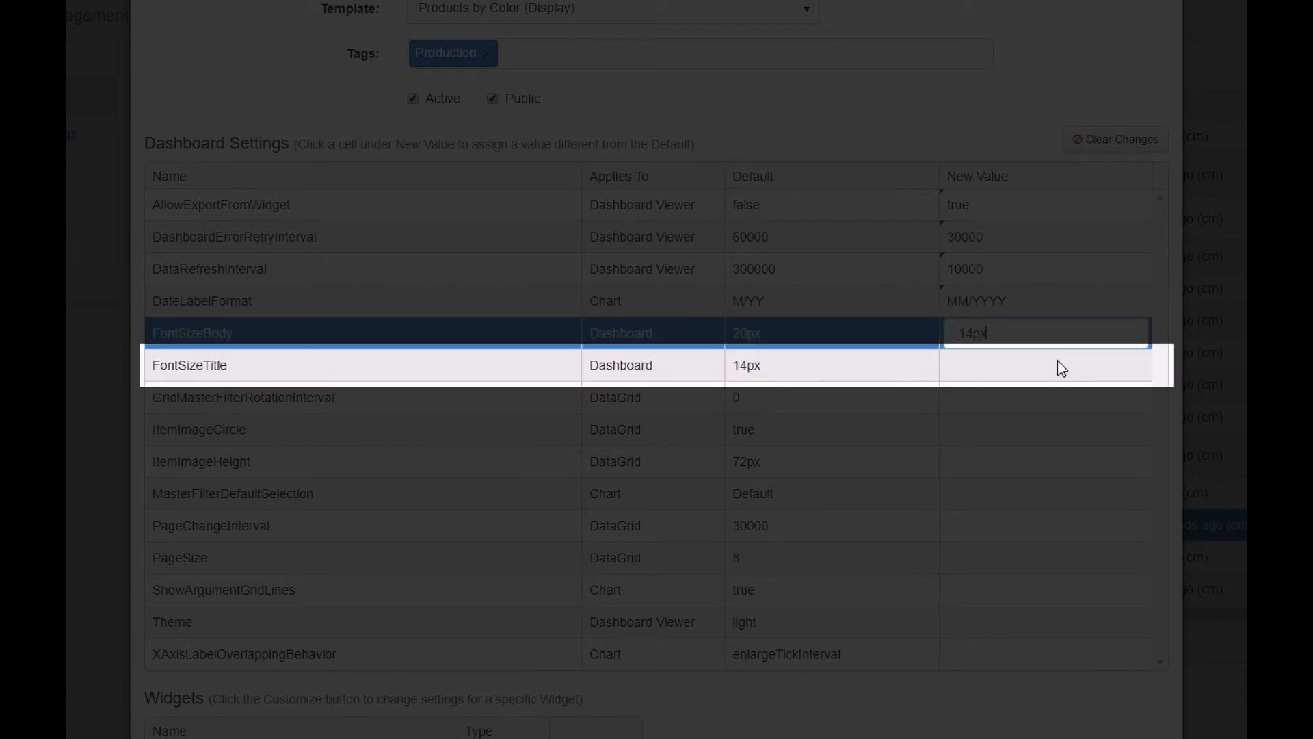
pyautogui.click(864, 376)
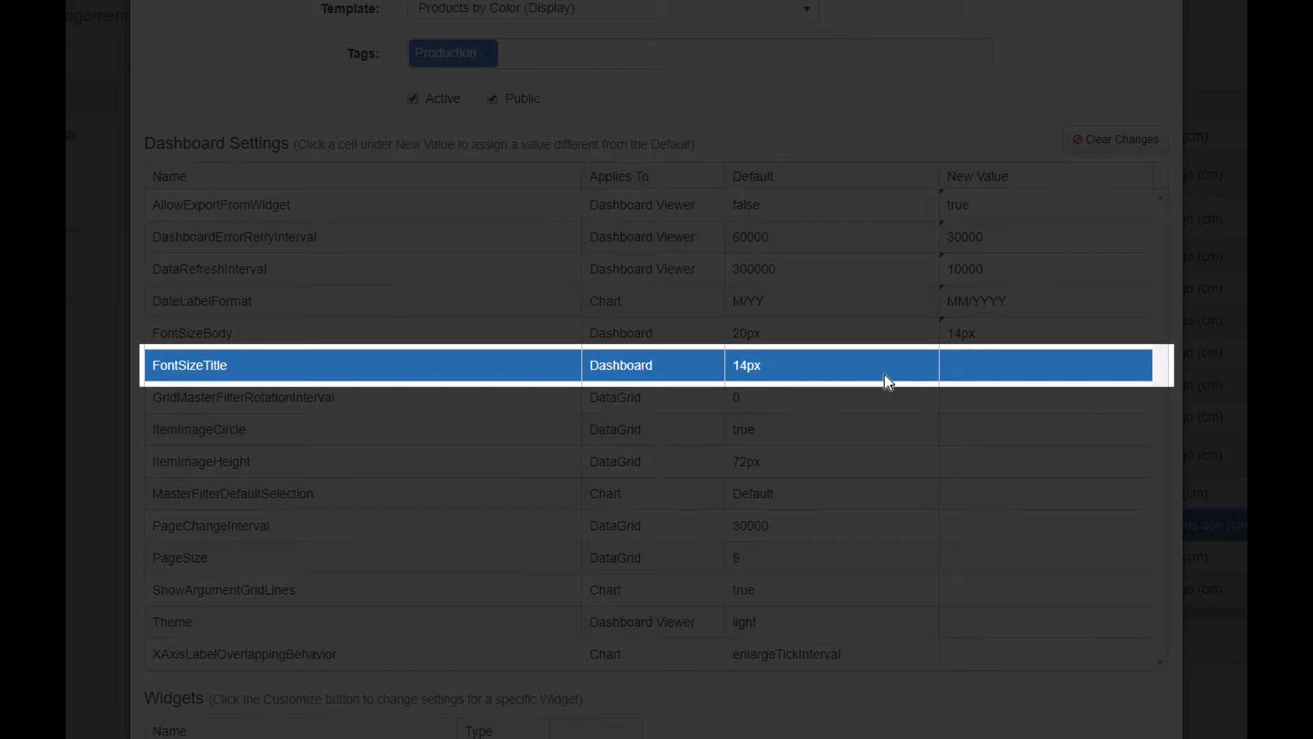
# Step: Set the new values of the DataGrid settings ItemImageCircle to false and ItemImageHeight to 50px
pyautogui.click(882, 404)
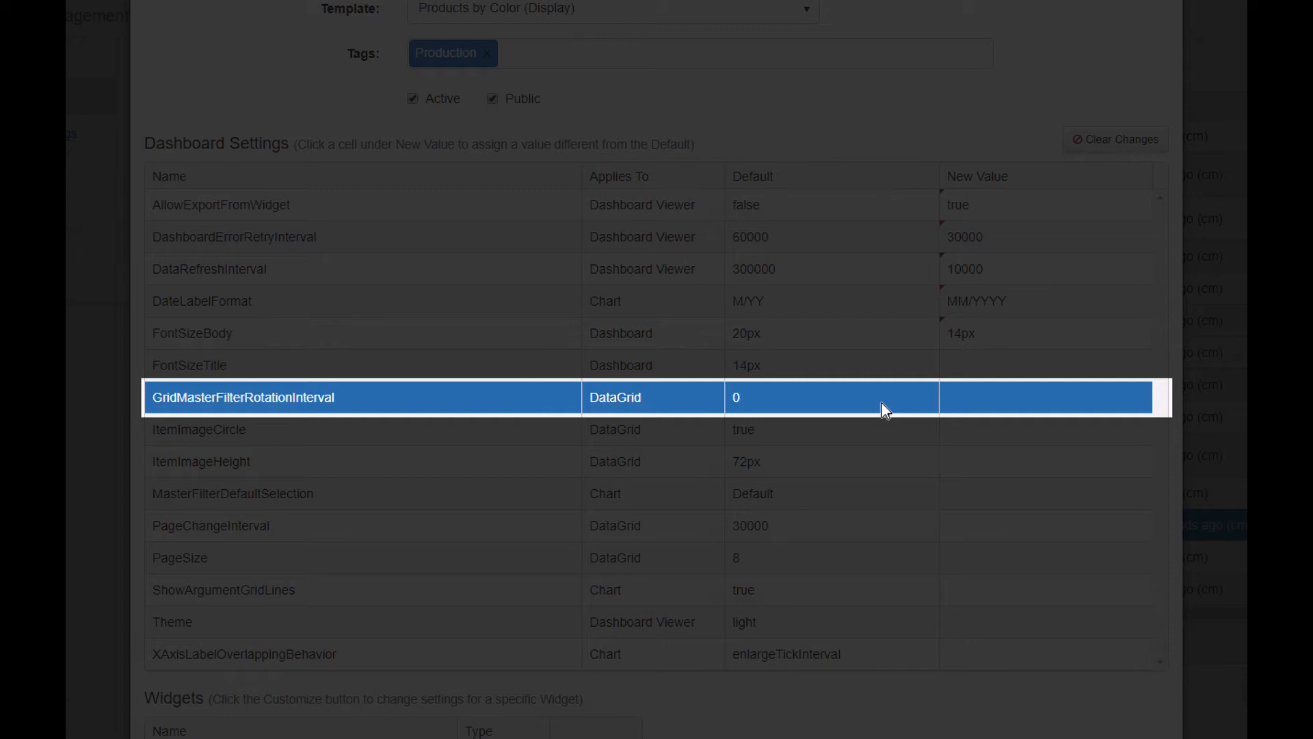
pyautogui.click(877, 428)
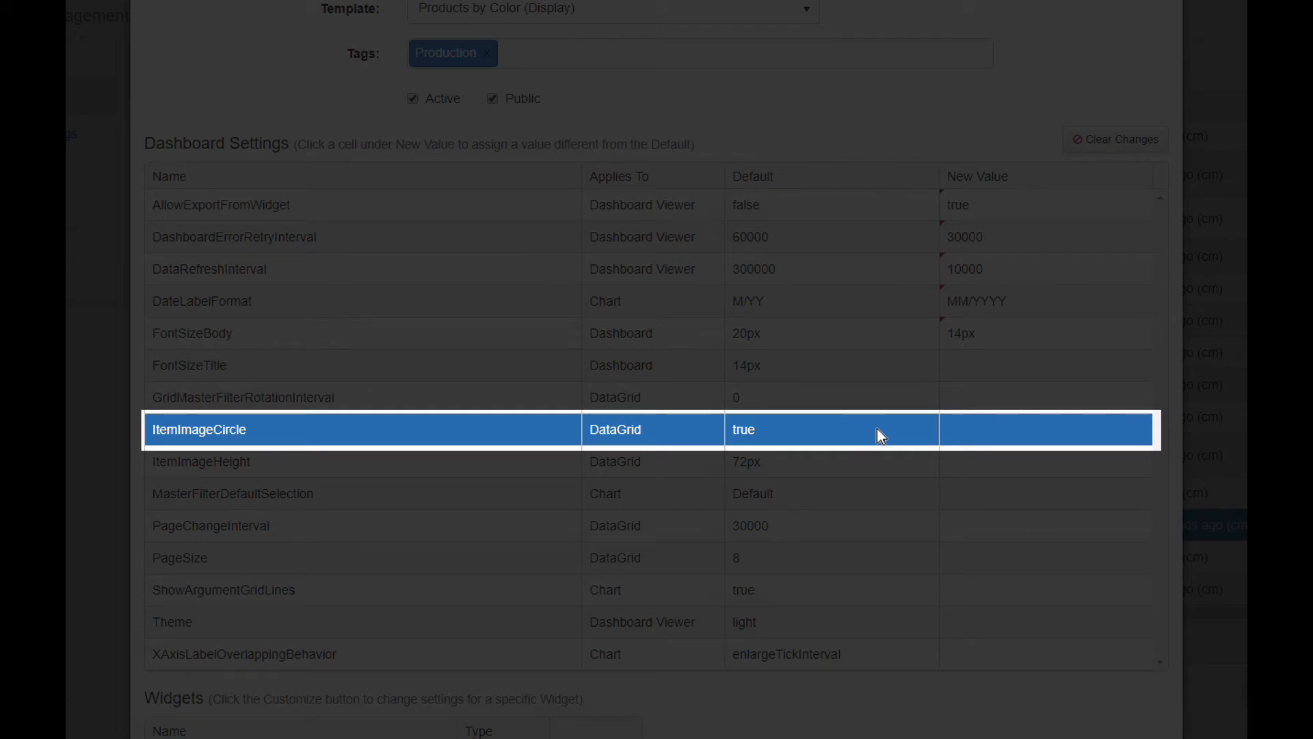
pyautogui.click(987, 431)
pyautogui.write('false')
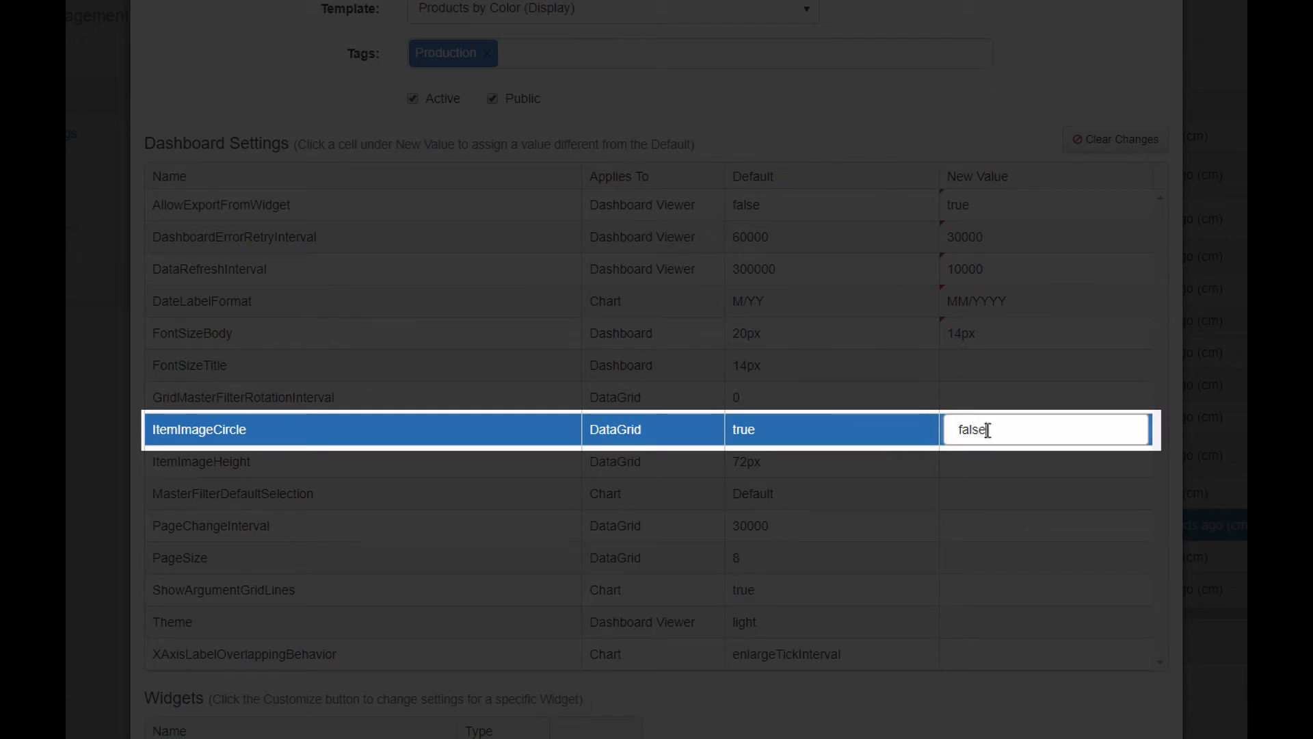
pyautogui.click(787, 461)
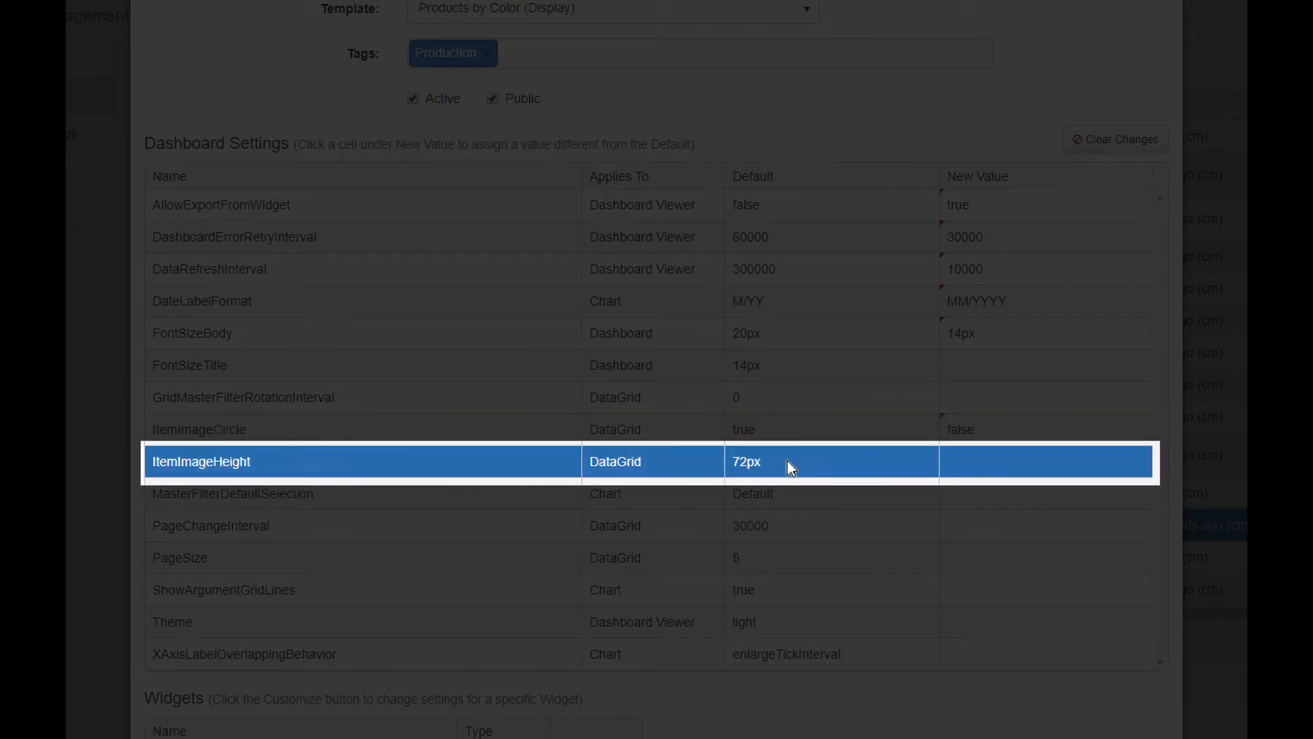
pyautogui.click(973, 459)
pyautogui.write('50px')
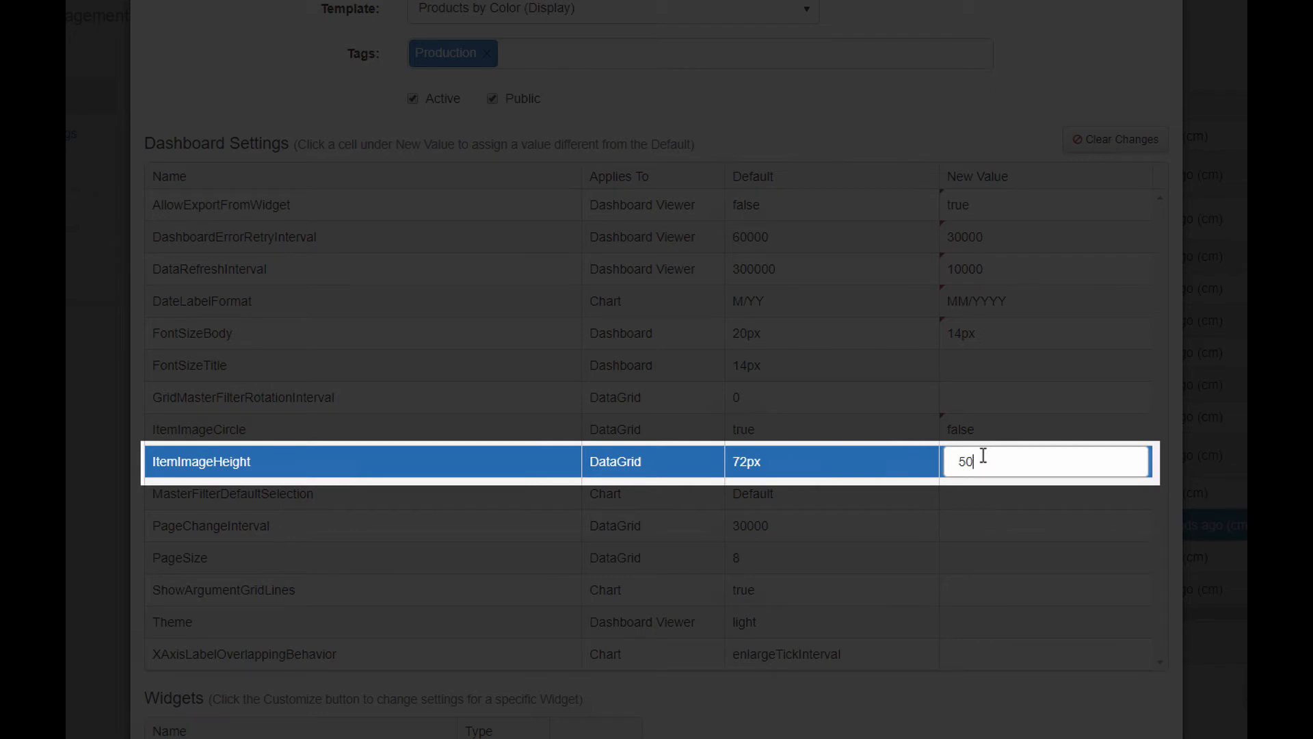
pyautogui.click(784, 499)
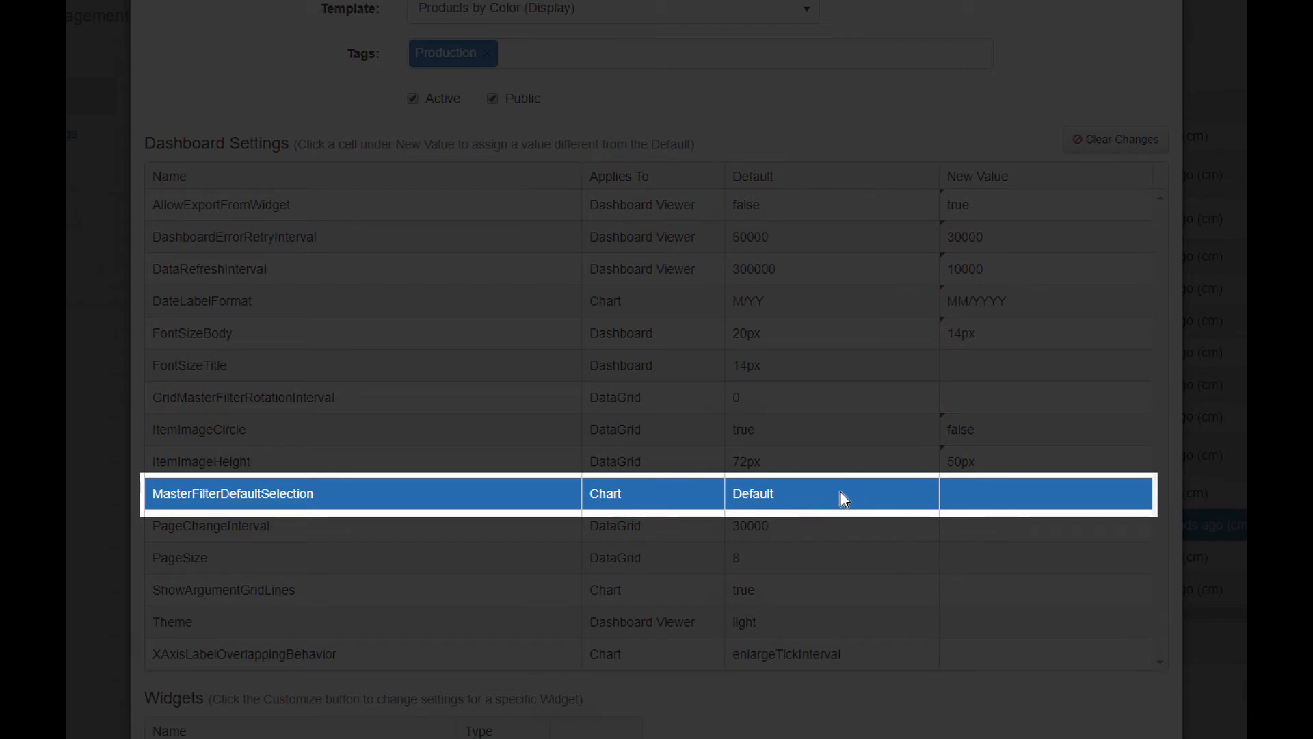
# Step: Set the new values of the DataGrid settings PageChangeInterval and PageSize to 0
pyautogui.click(838, 520)
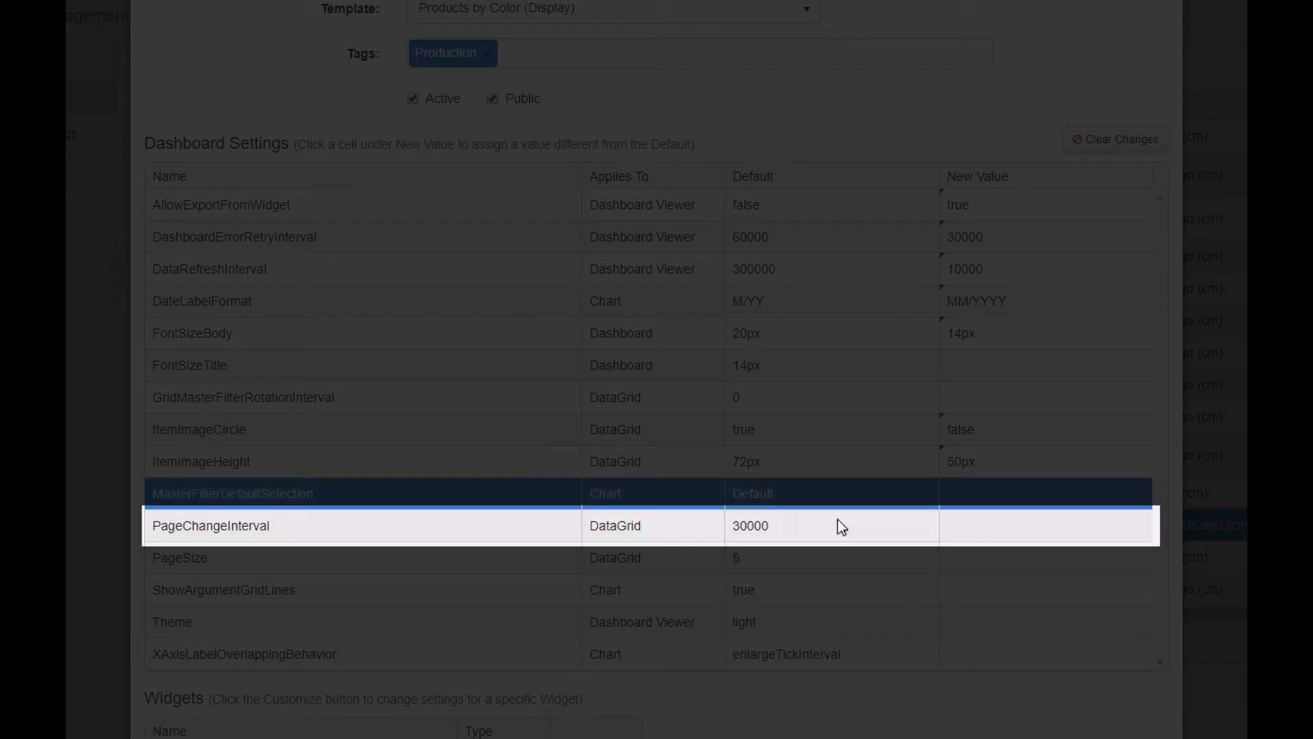
pyautogui.click(999, 524)
pyautogui.write('0')
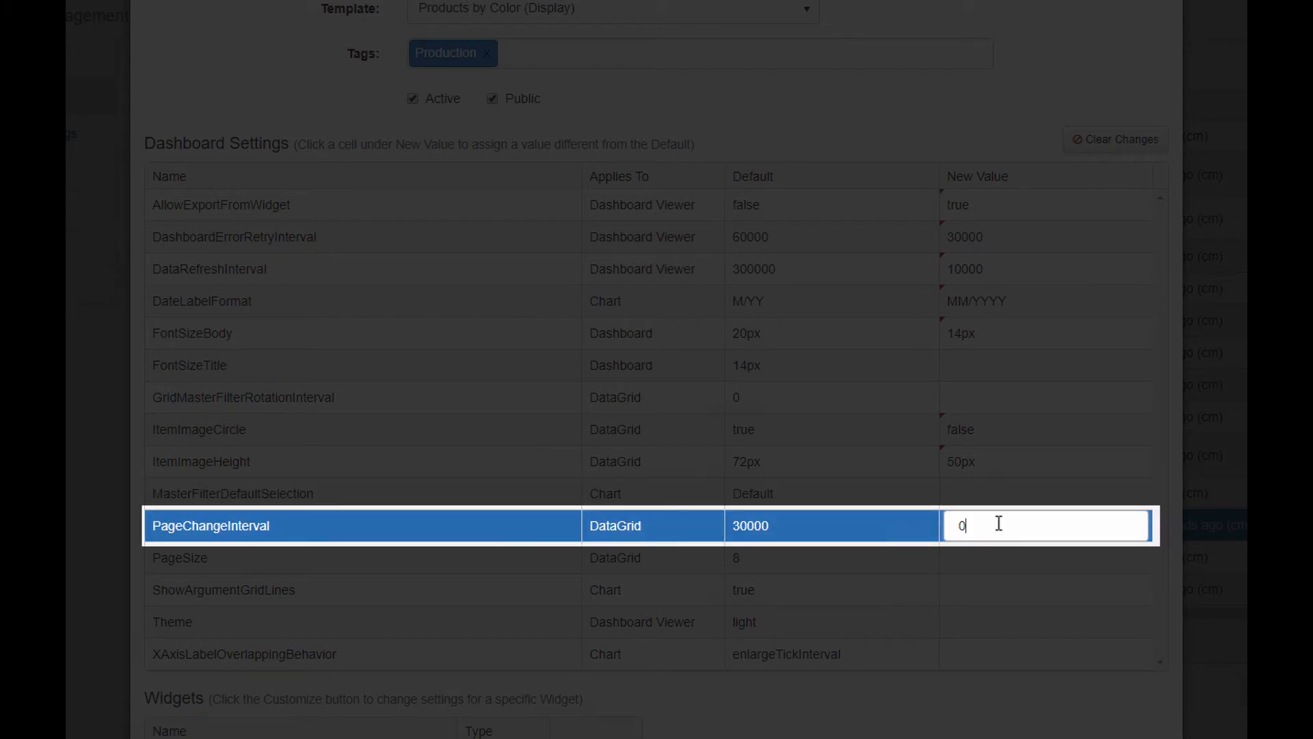
pyautogui.click(806, 558)
pyautogui.click(987, 560)
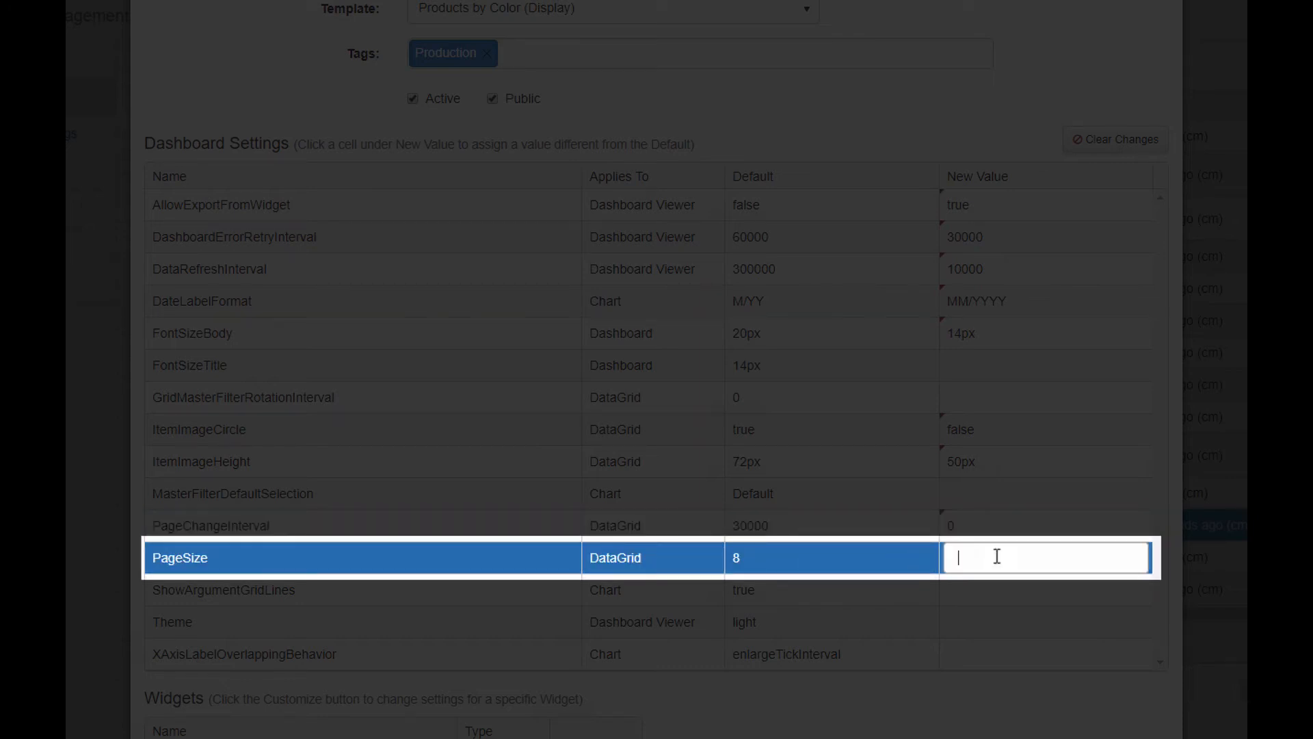
pyautogui.write('0')
pyautogui.click(820, 557)
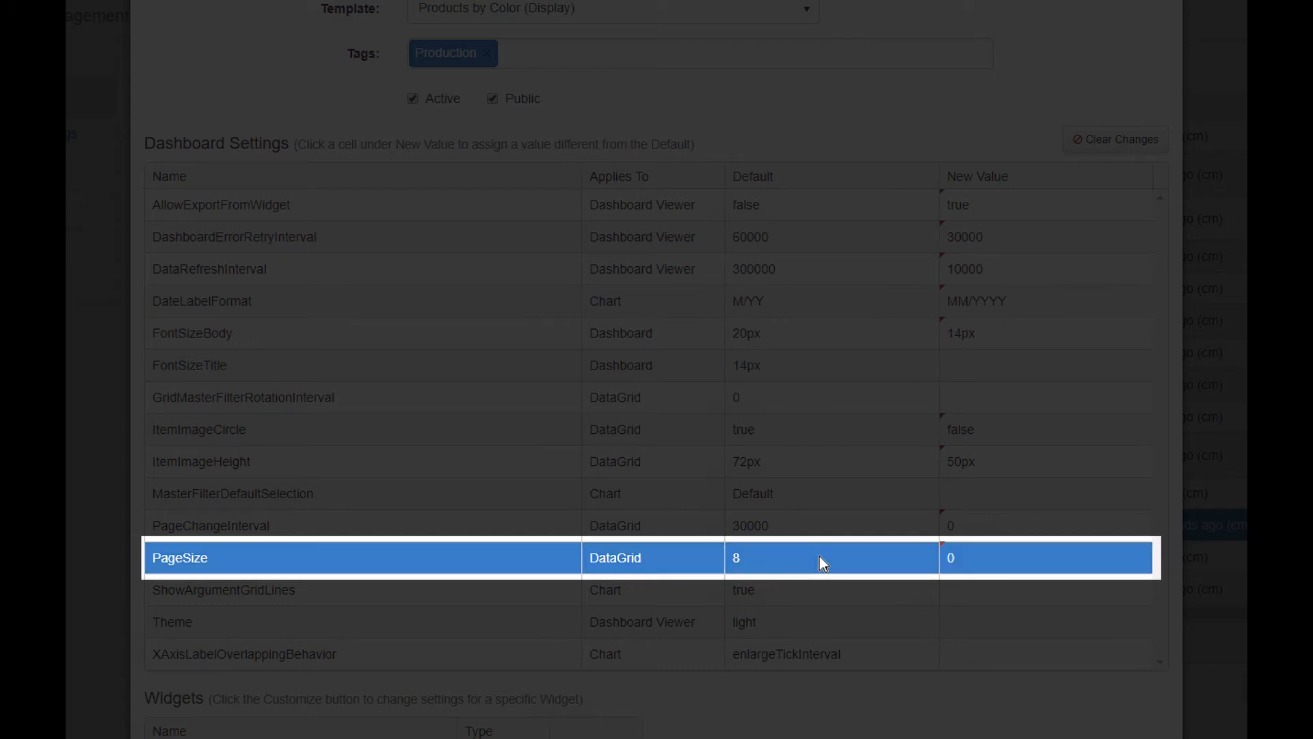
pyautogui.click(823, 598)
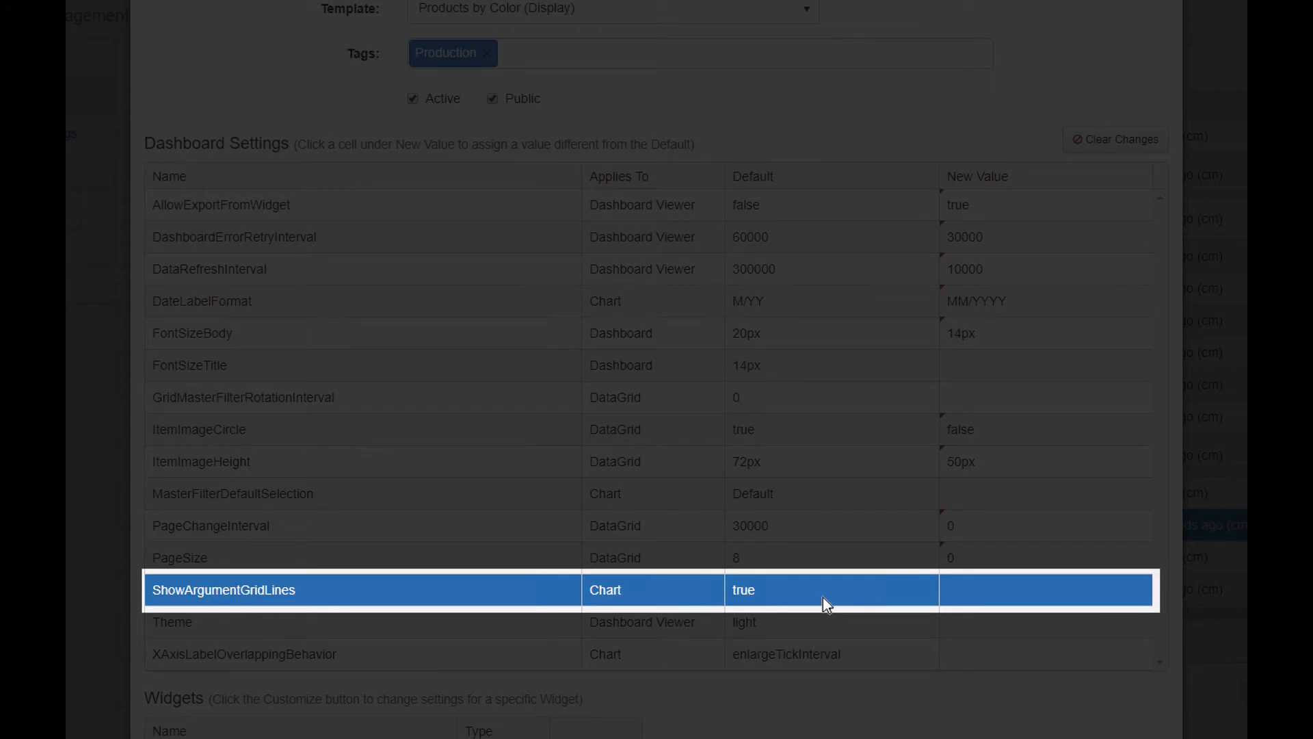
pyautogui.click(995, 589)
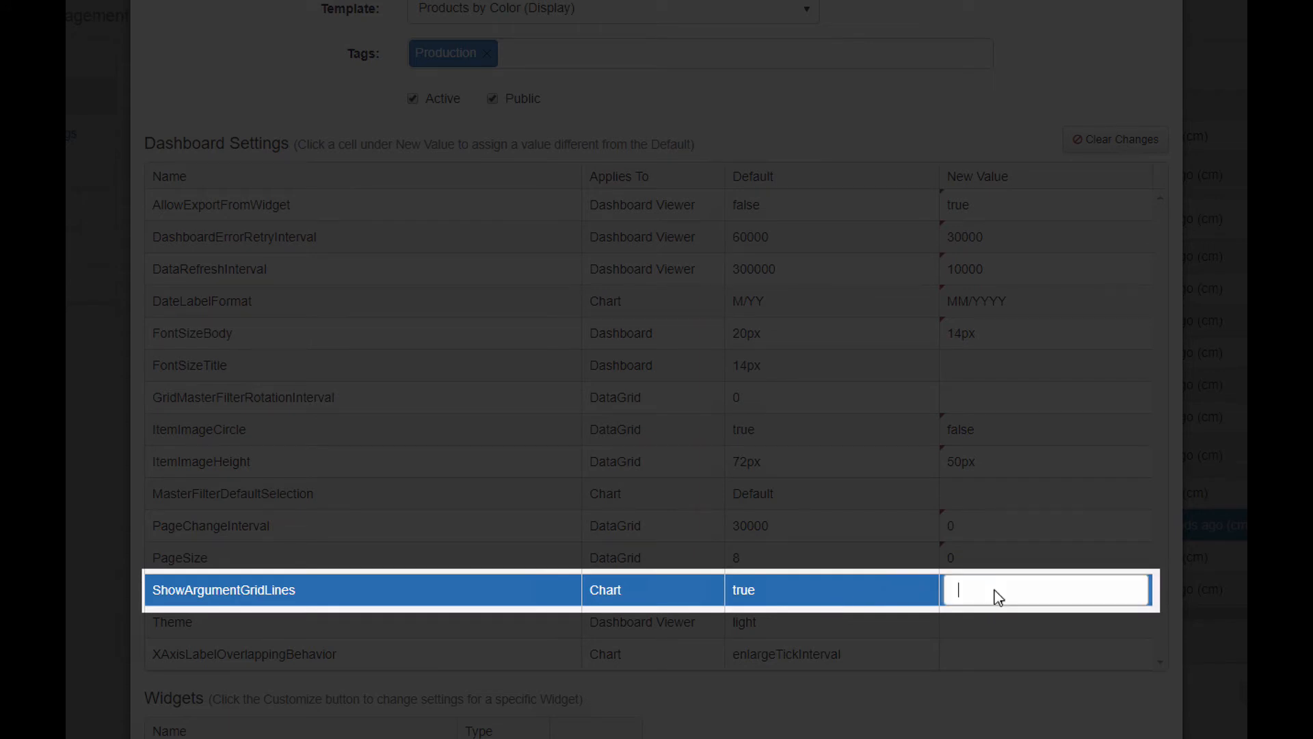
pyautogui.click(819, 594)
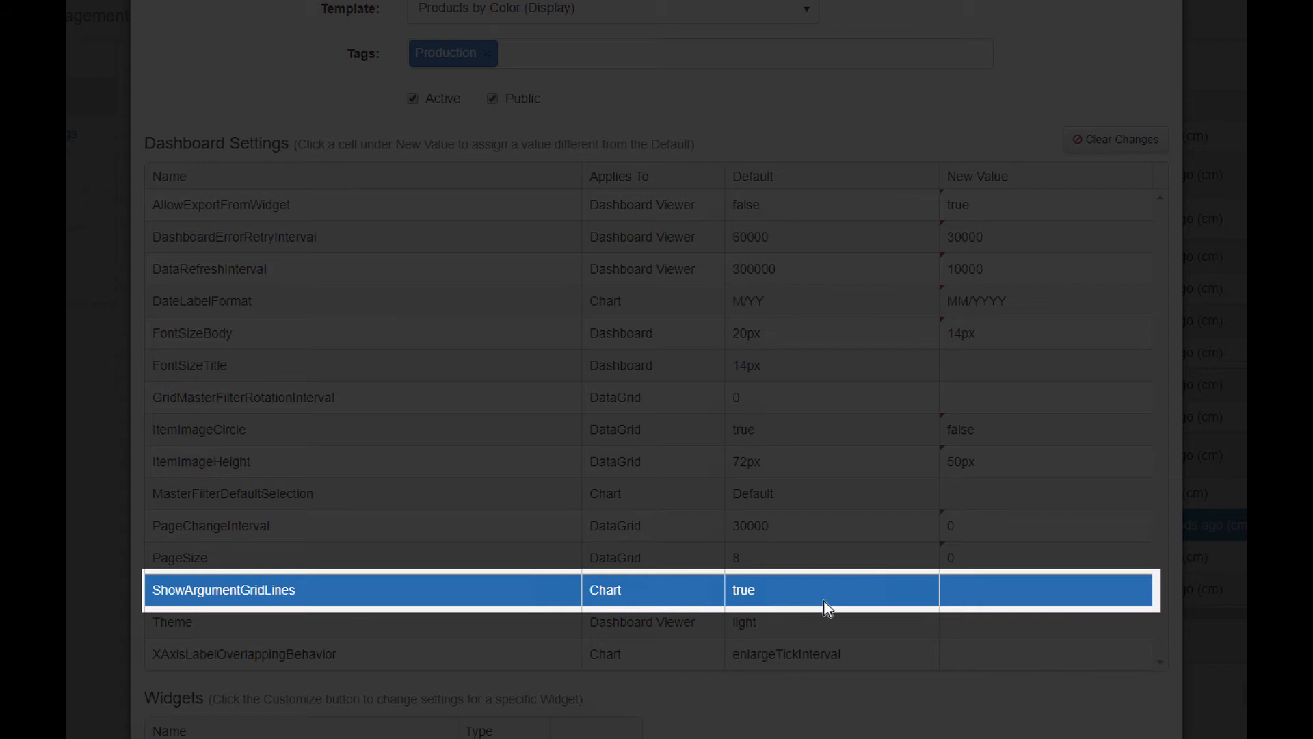
# Step: Set the new value of the Dashboard Viewer setting Theme to dark
pyautogui.click(825, 621)
pyautogui.click(988, 621)
pyautogui.write('d')
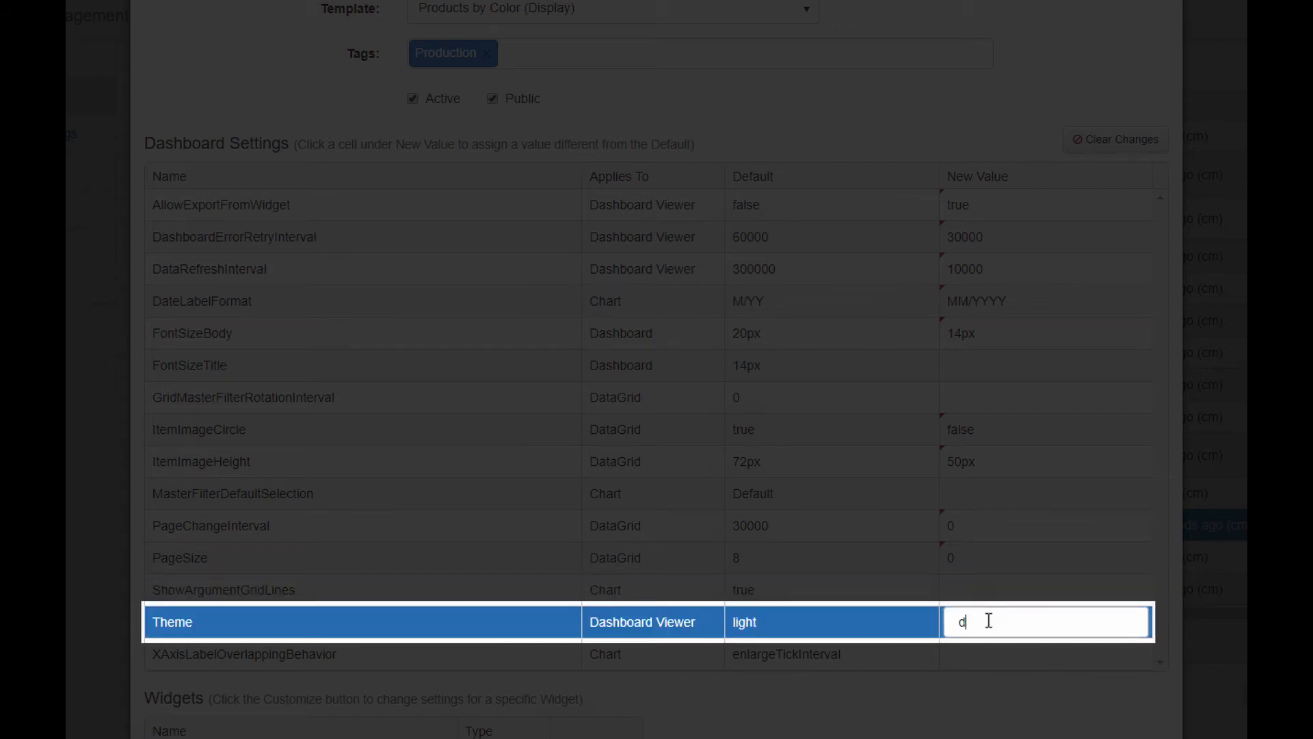
pyautogui.write('ark')
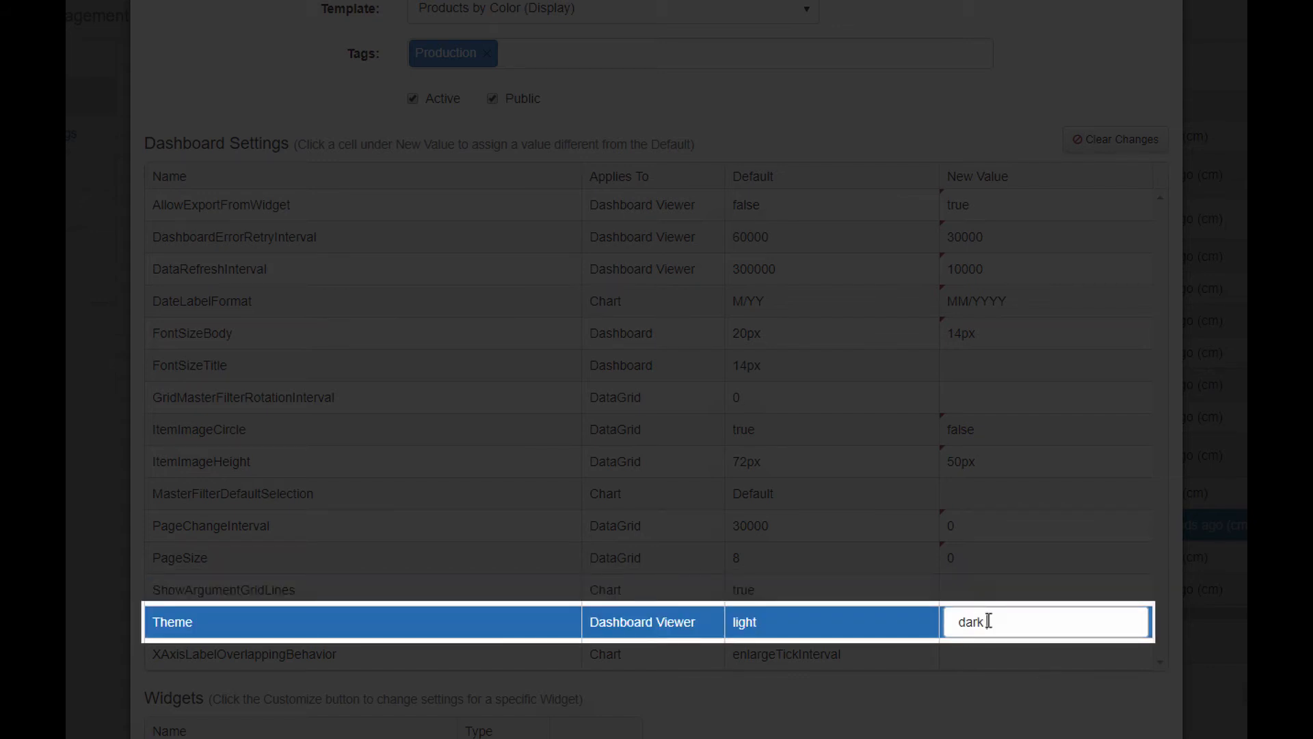
pyautogui.click(836, 657)
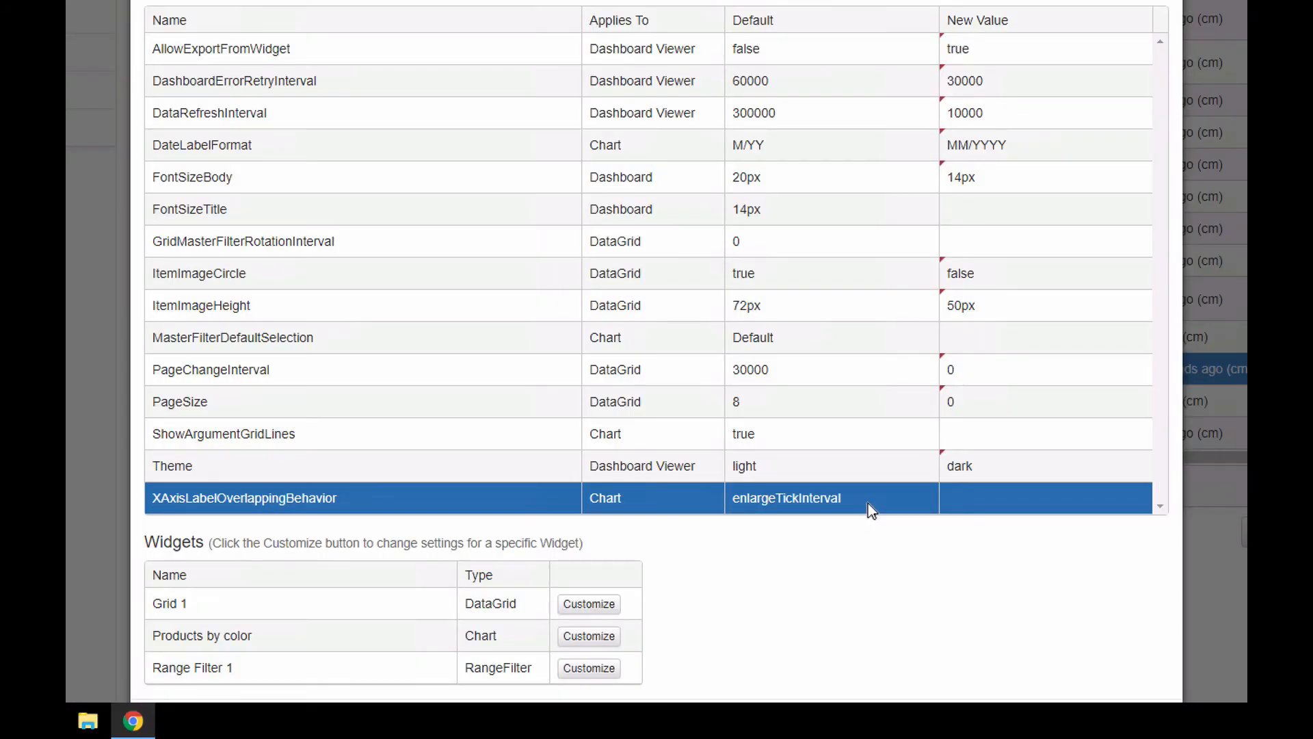
# Step: Customize the Grid 1 widget by setting the new value of its FontSizeBody to 22px
pyautogui.scroll(-2, 869, 659)
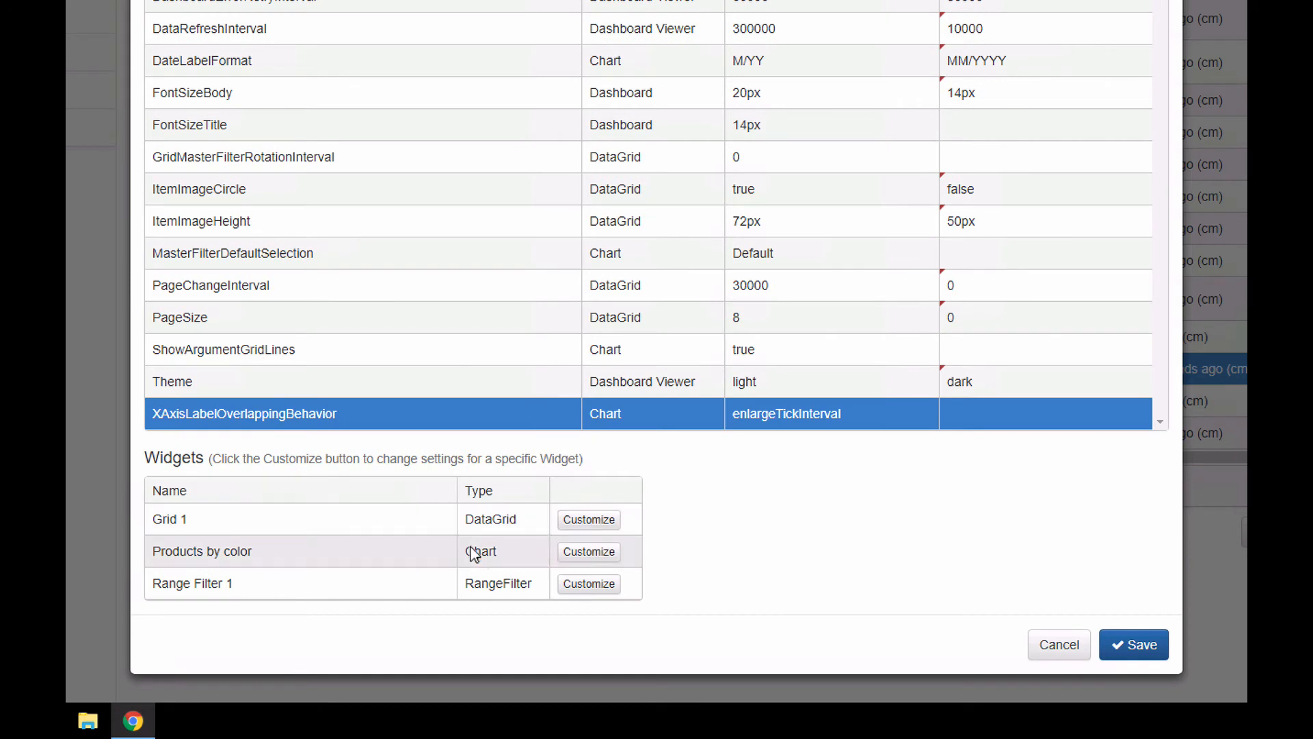
pyautogui.click(611, 526)
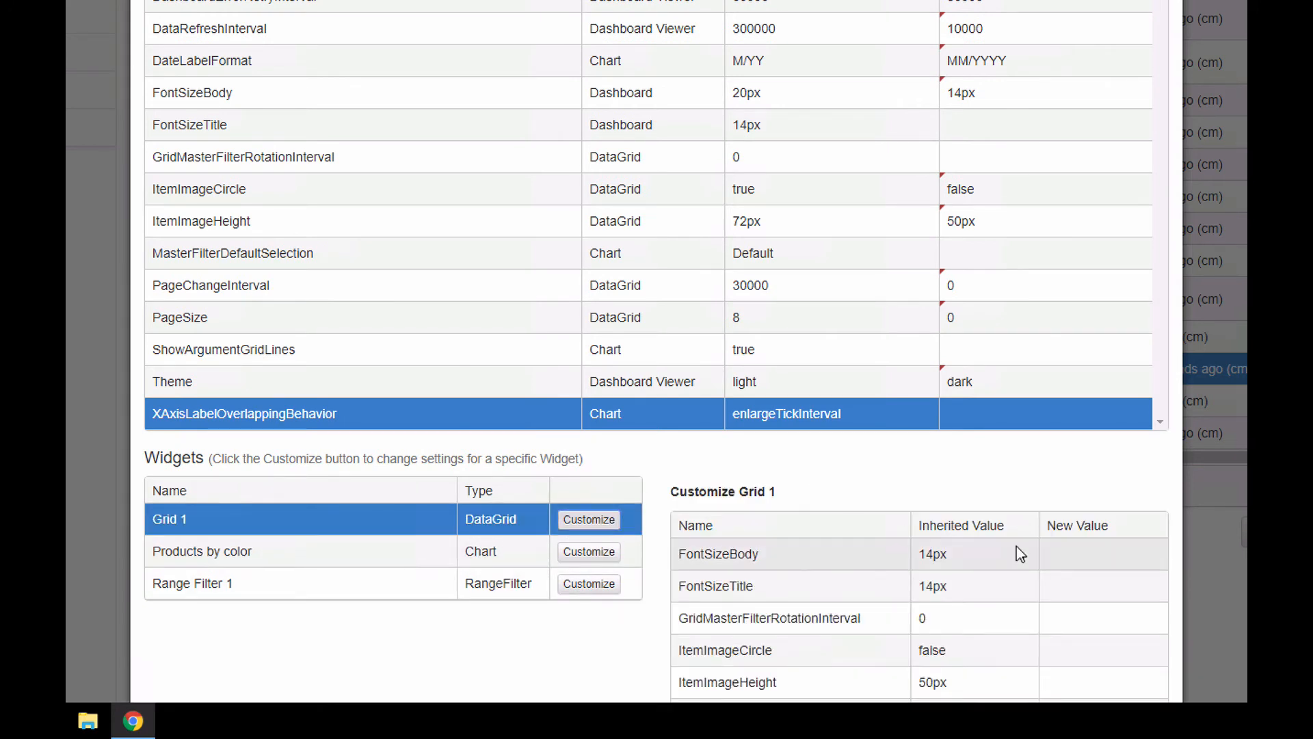
pyautogui.scroll(-2, 1017, 546)
pyautogui.click(1094, 387)
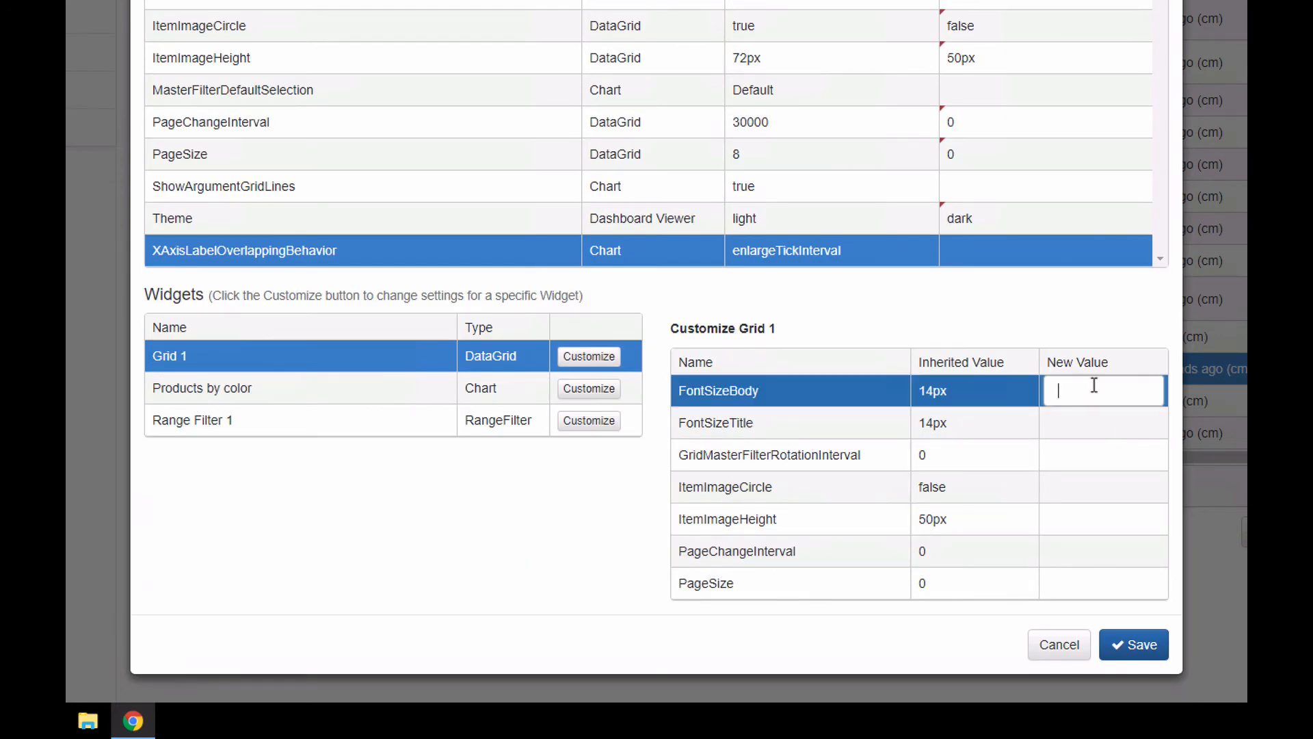
pyautogui.write('22px')
pyautogui.click(1095, 331)
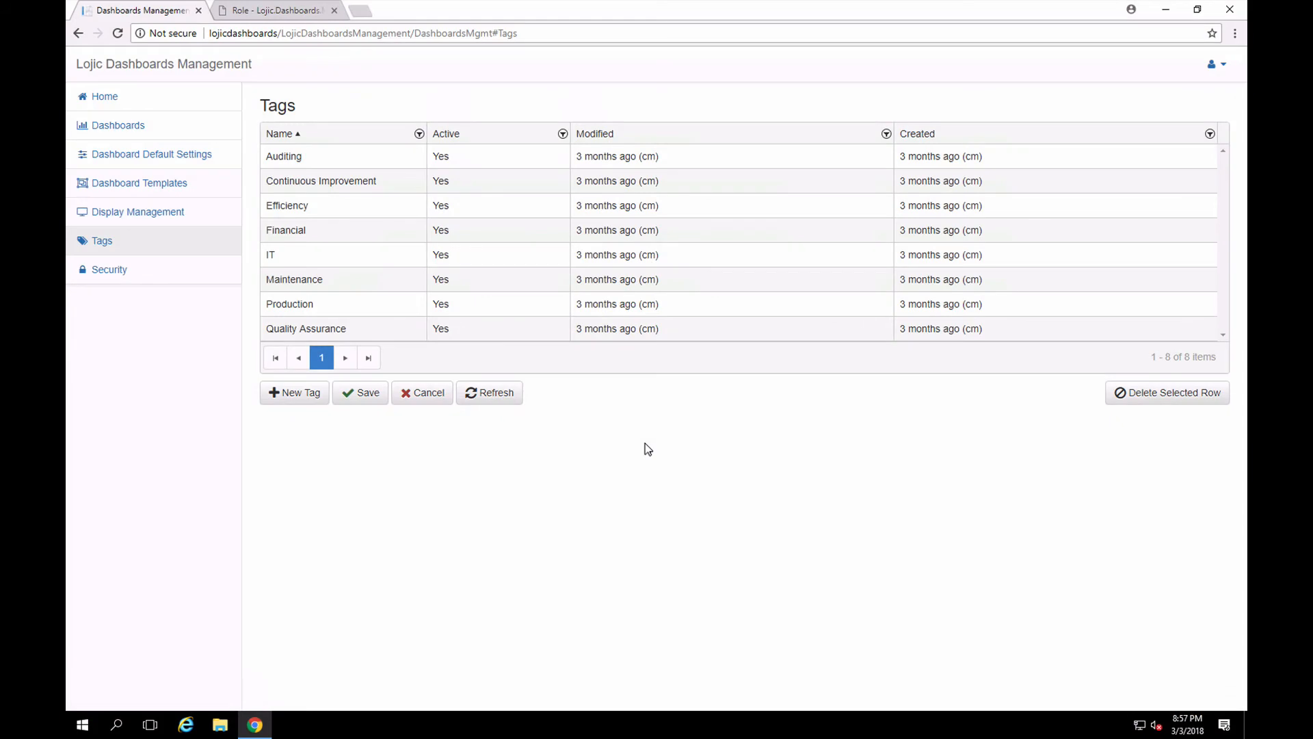
# Step: Create a new active tag named Administrator and save it
pyautogui.click(289, 395)
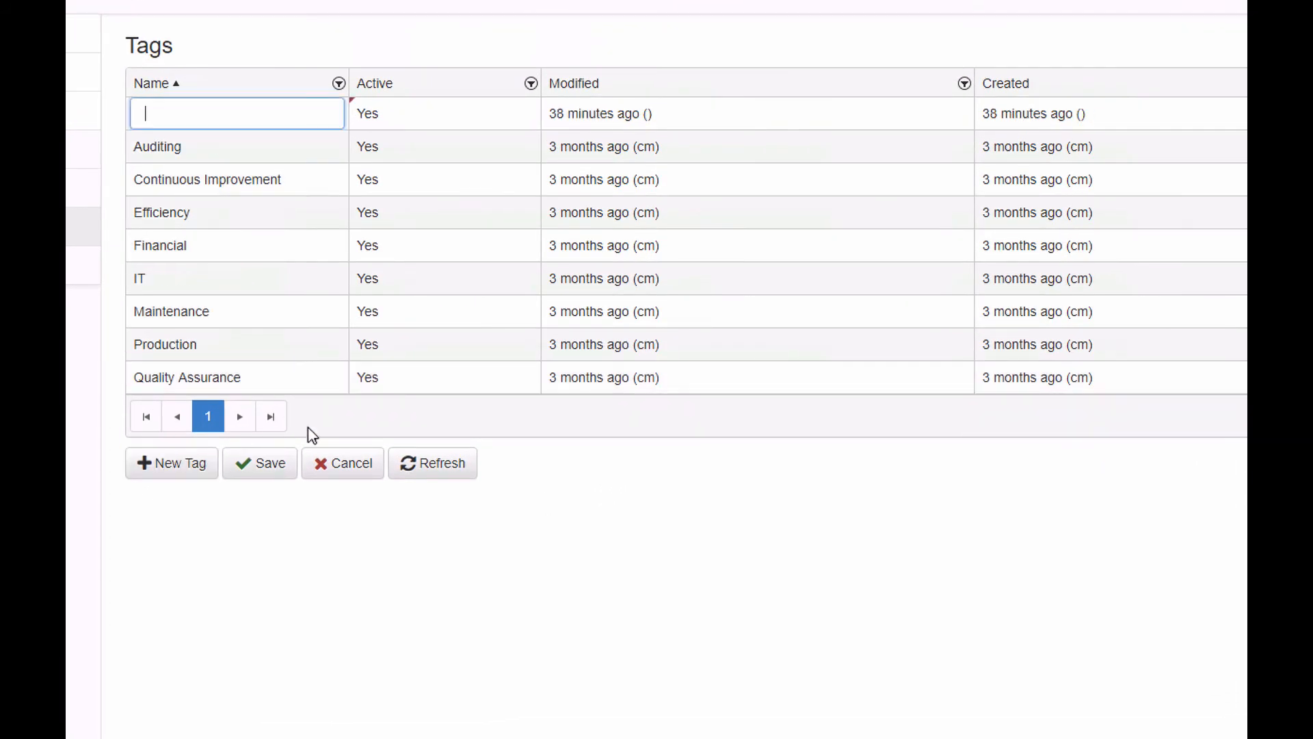
pyautogui.write('Administrator')
pyautogui.click(260, 479)
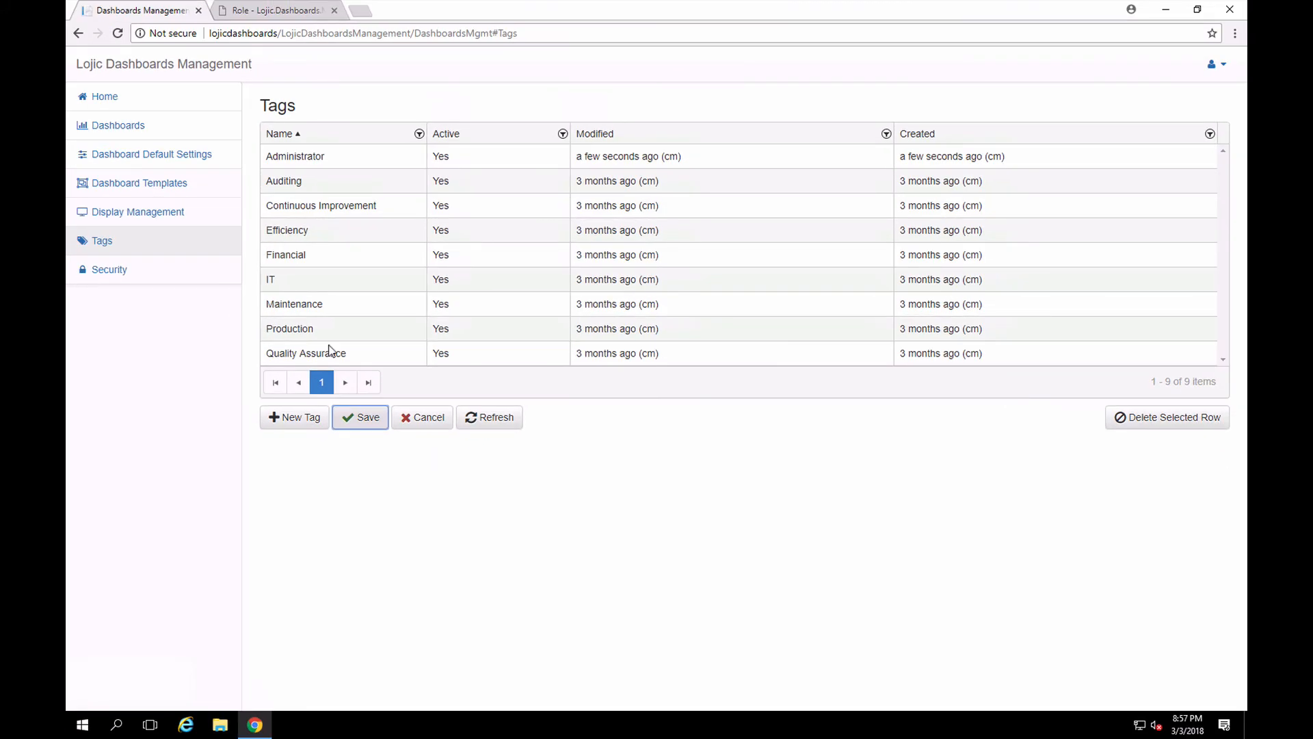
# Step: Edit the Jobs and Deliveries dashboard, clearing its tags and reassigning Production and Quality Assurance
pyautogui.click(155, 124)
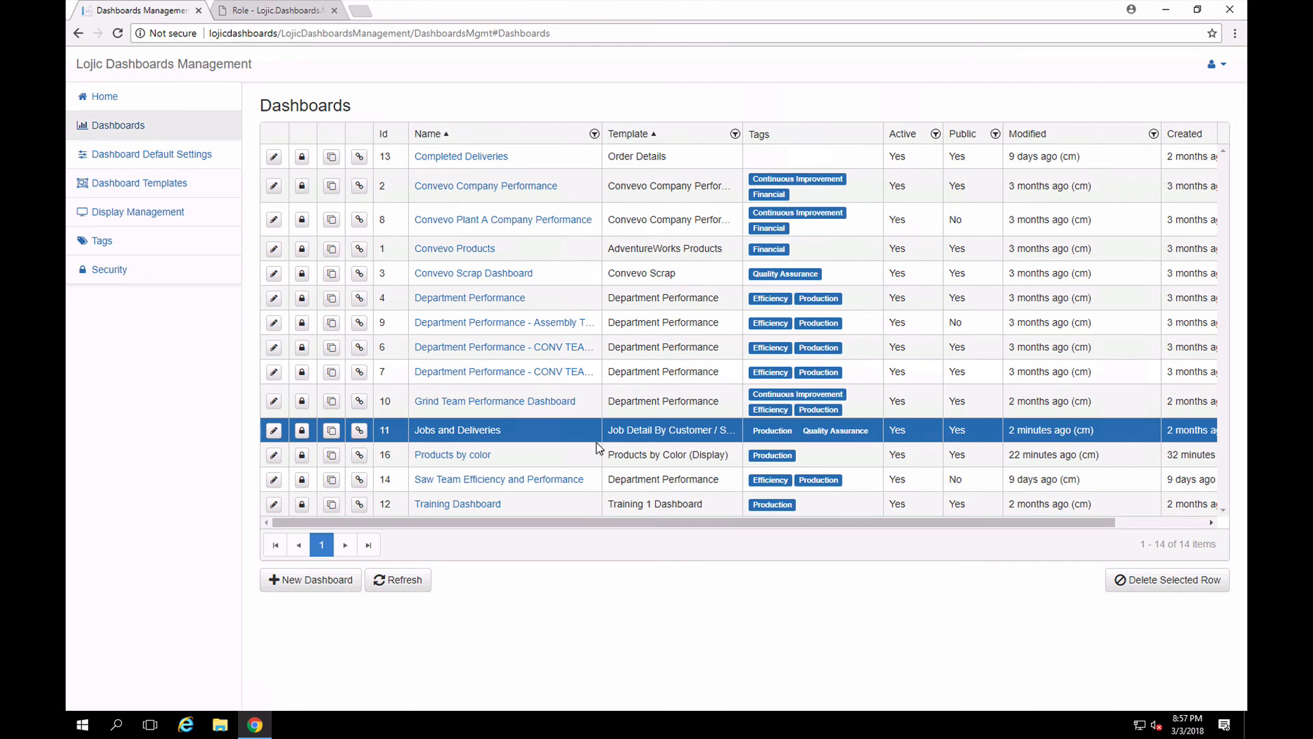
pyautogui.click(274, 431)
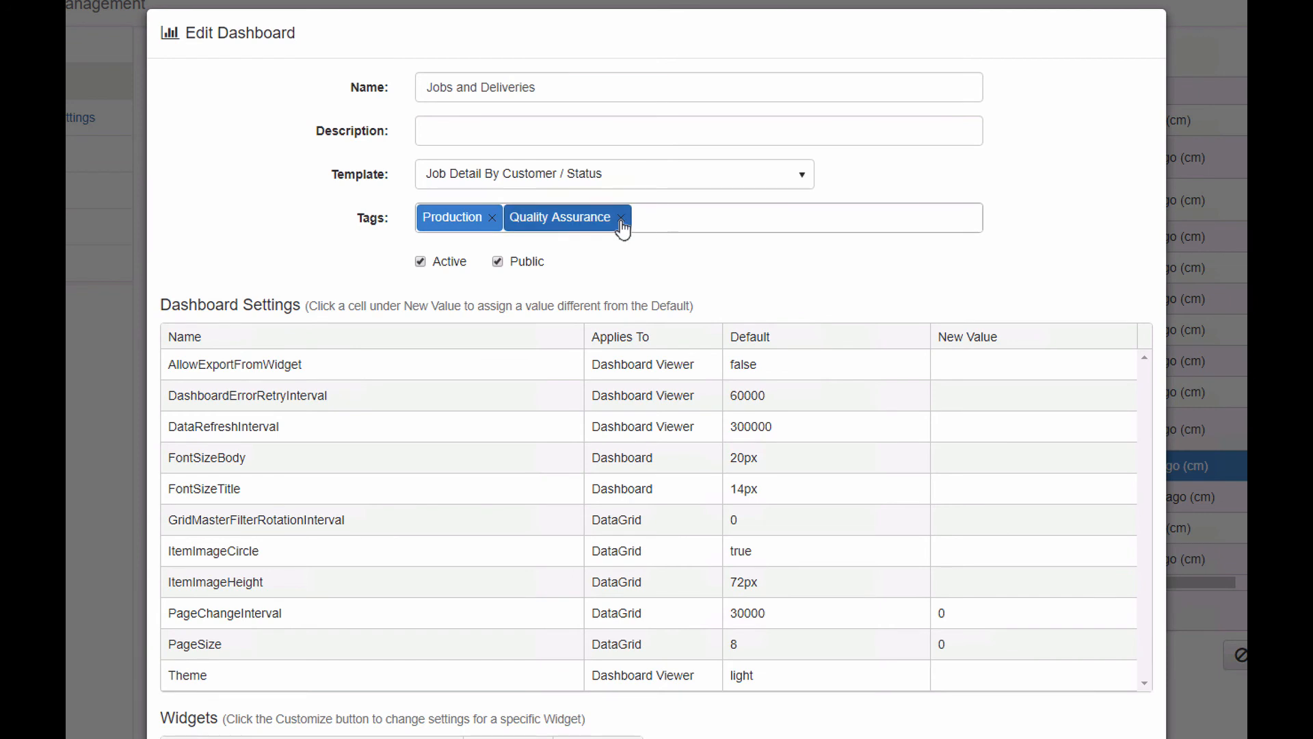
pyautogui.click(622, 218)
pyautogui.click(492, 218)
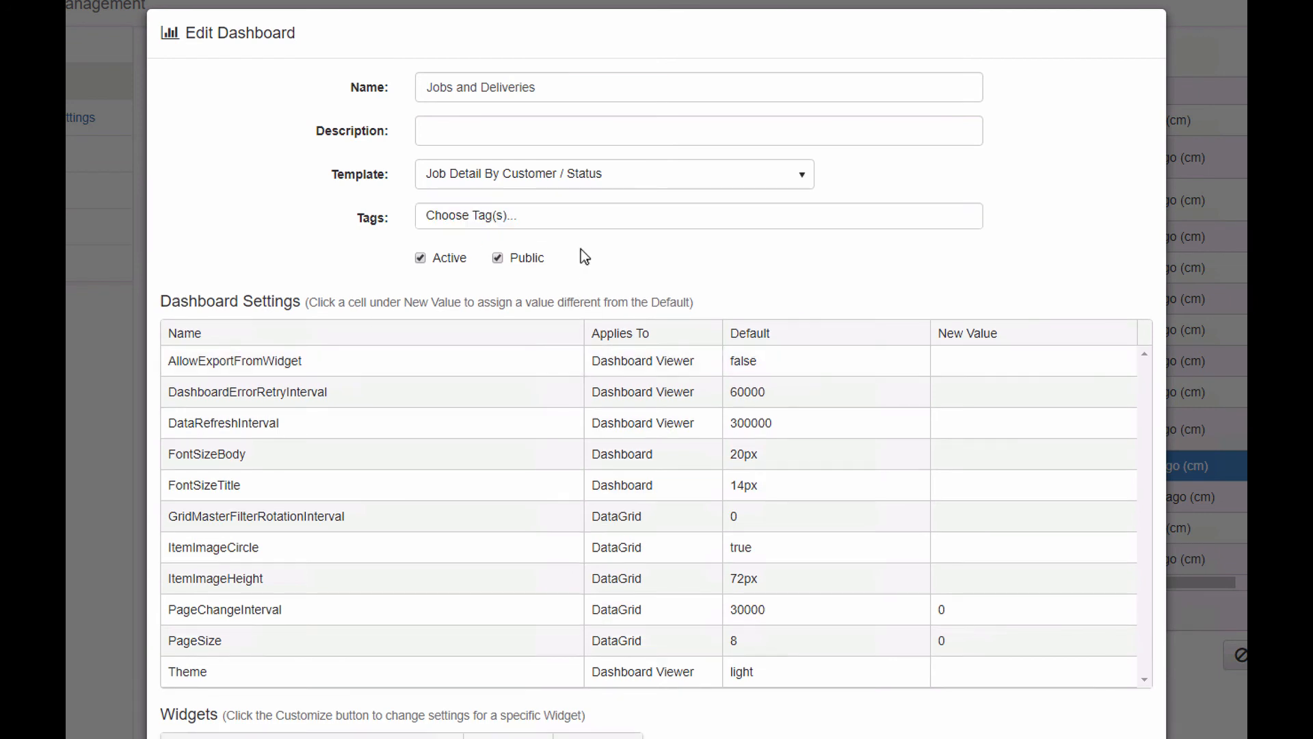
pyautogui.click(562, 223)
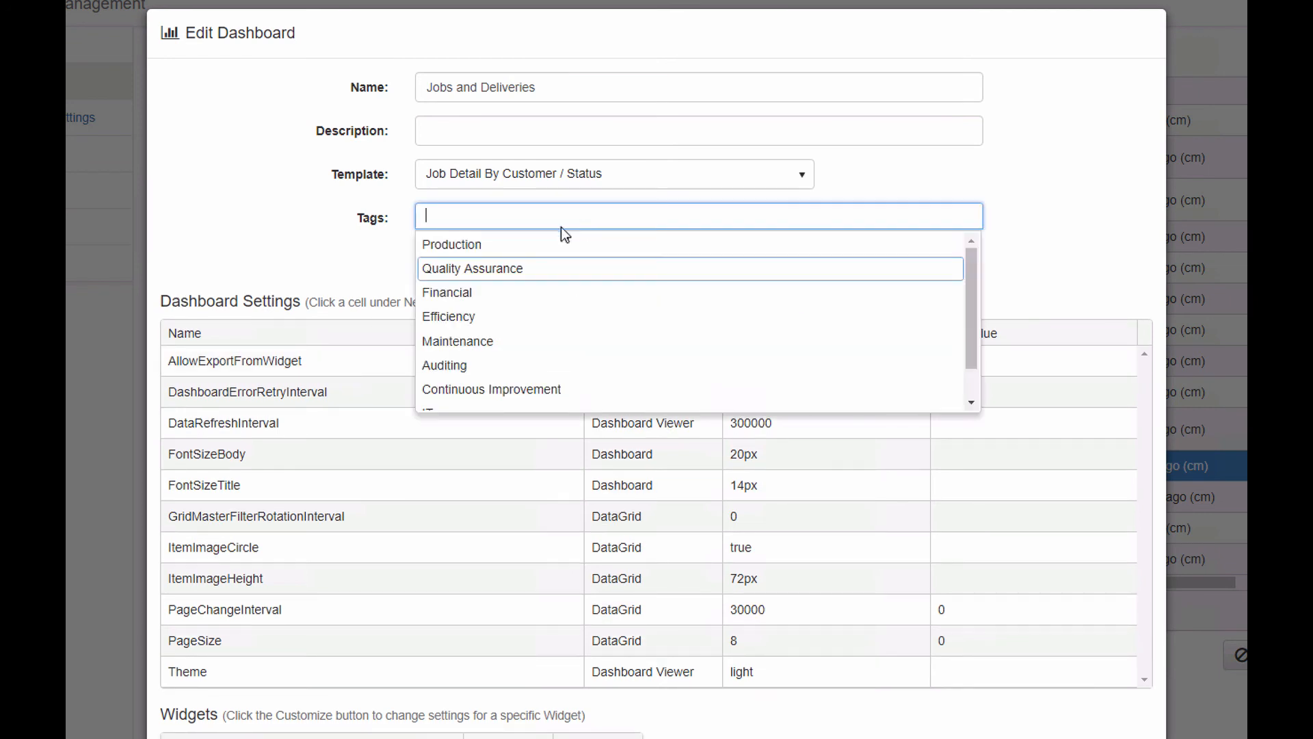
pyautogui.click(489, 248)
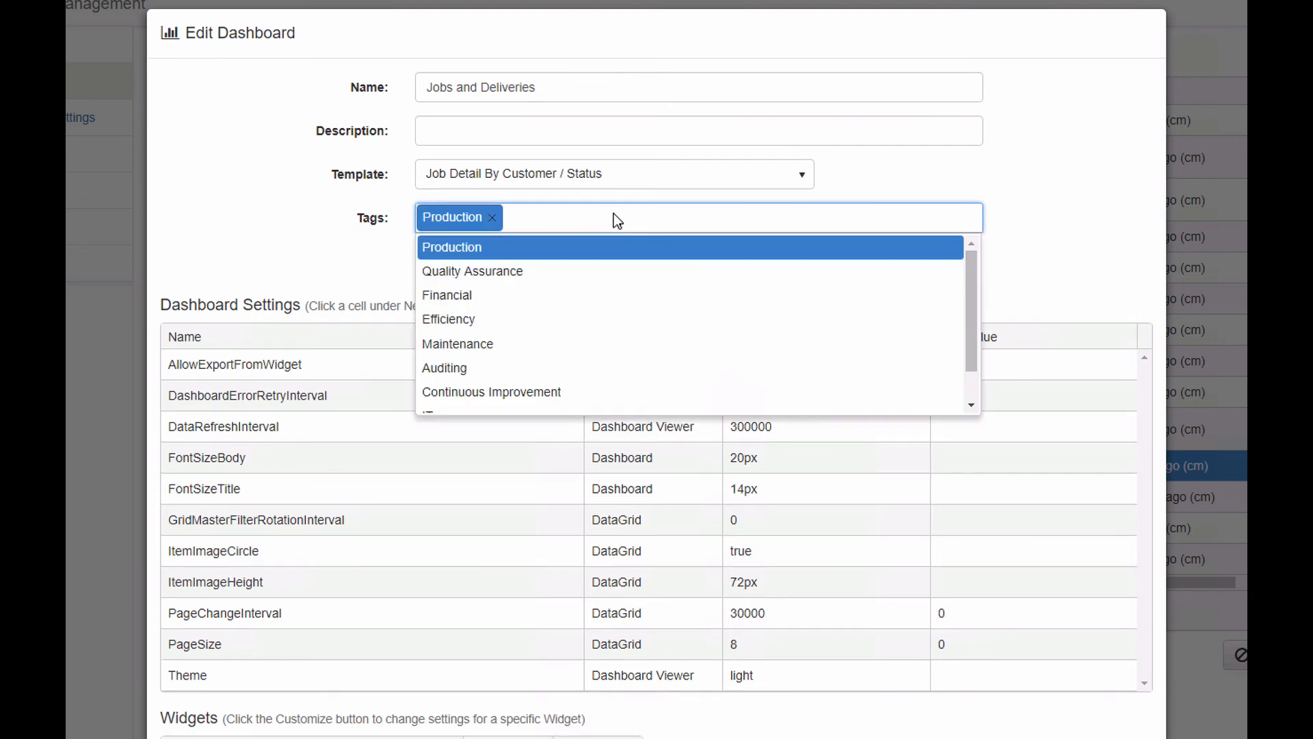
pyautogui.click(564, 268)
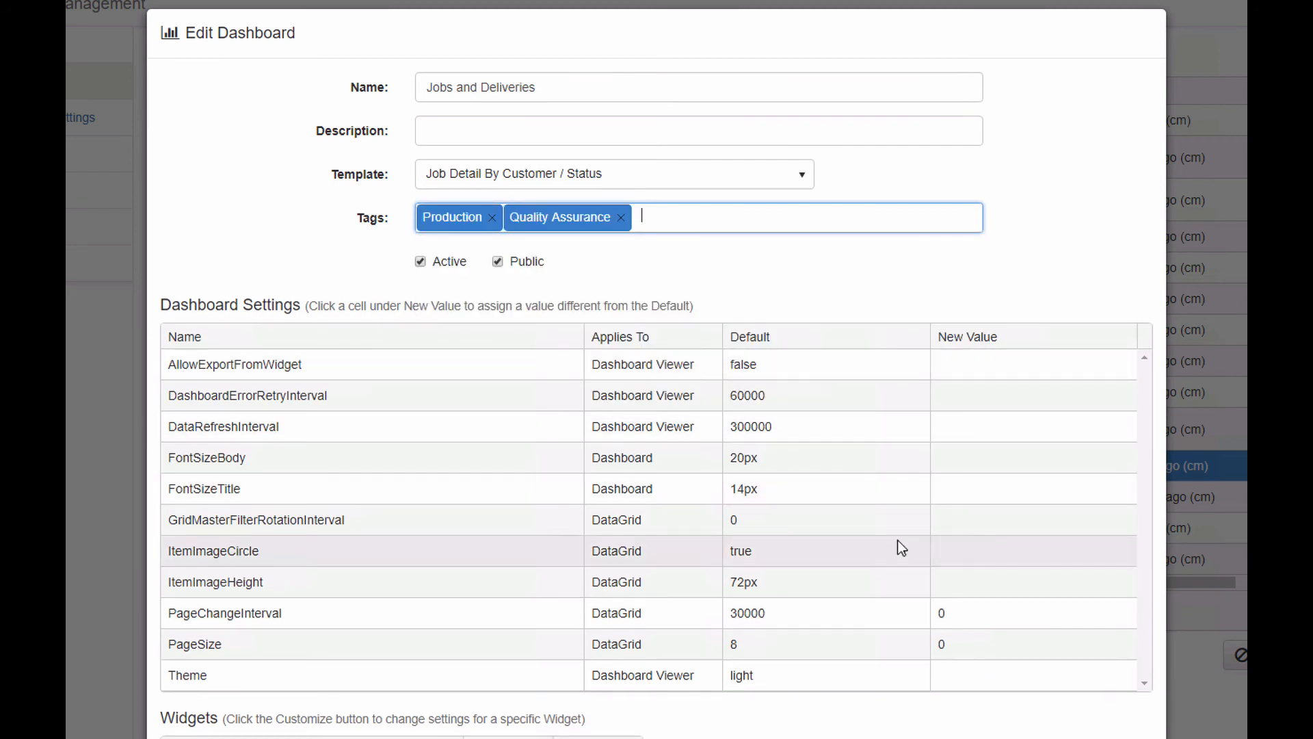
pyautogui.scroll(-2, 897, 539)
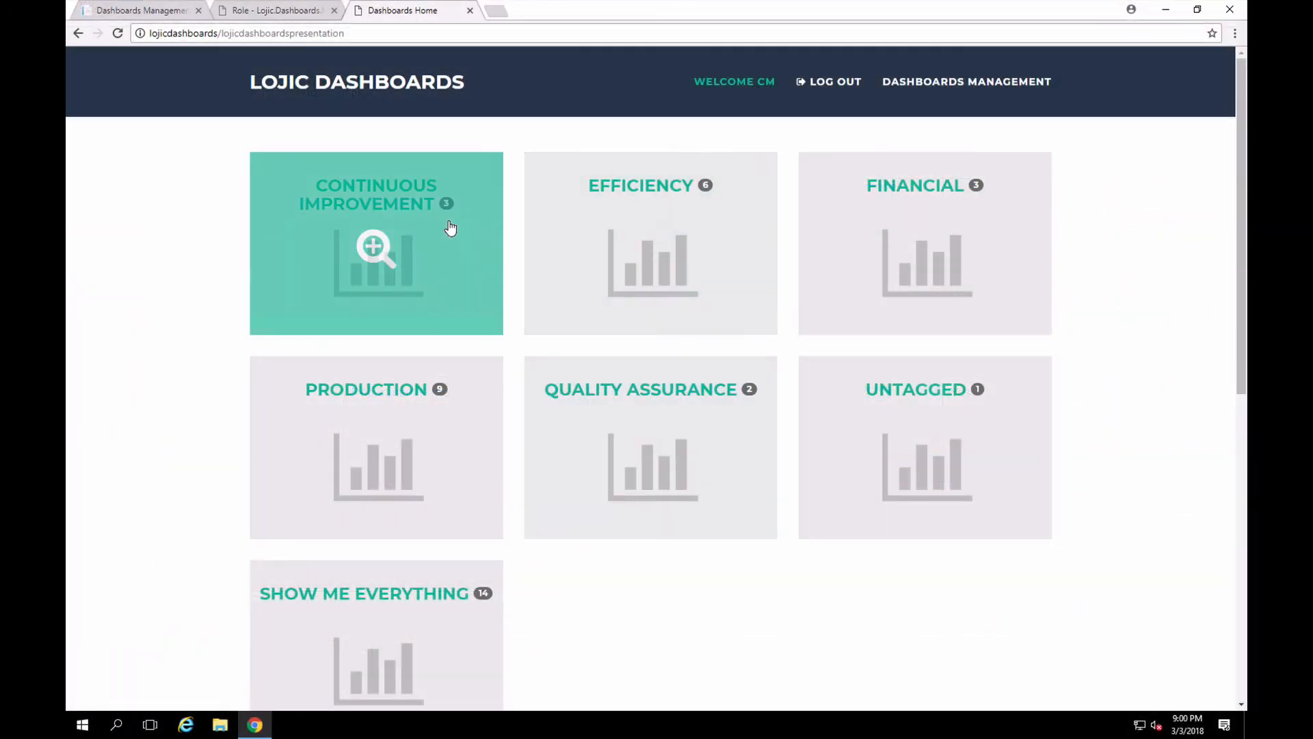
# Step: Browse the dashboards tagged Efficiency on the presentation home page and open Department Performance
pyautogui.click(654, 256)
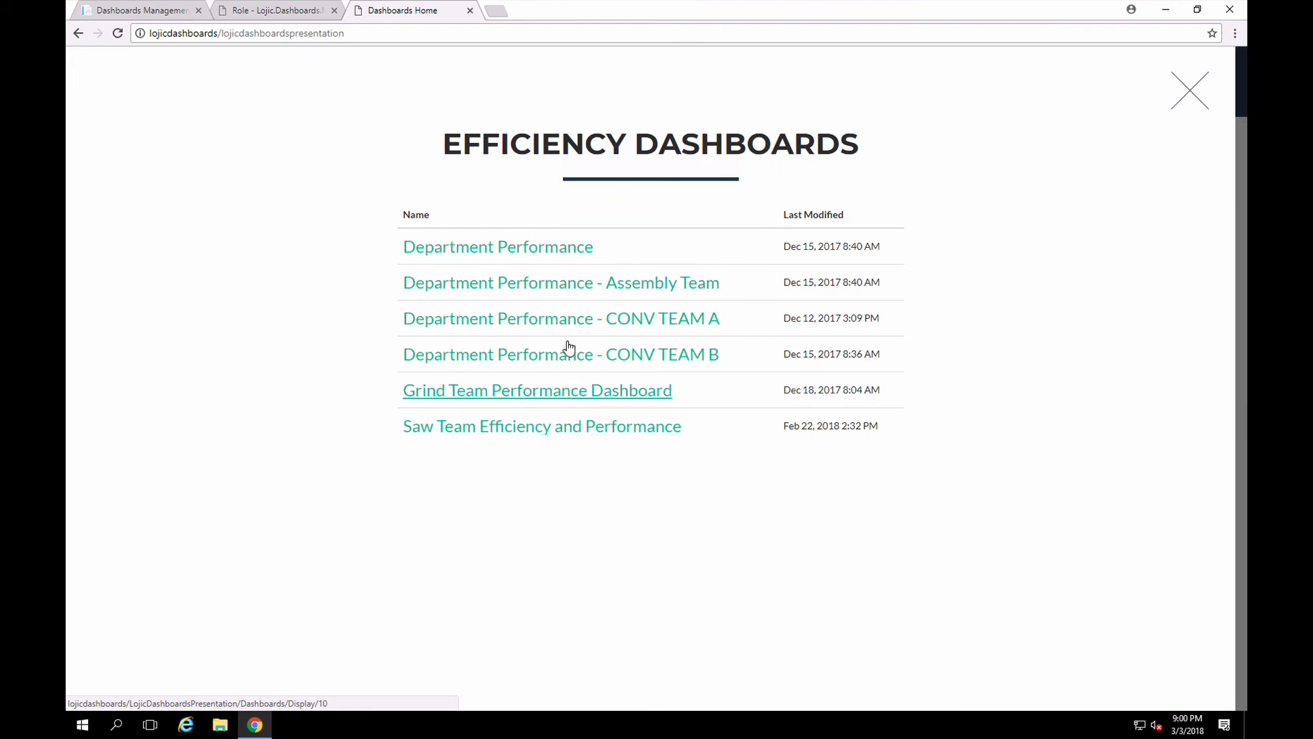
pyautogui.click(554, 255)
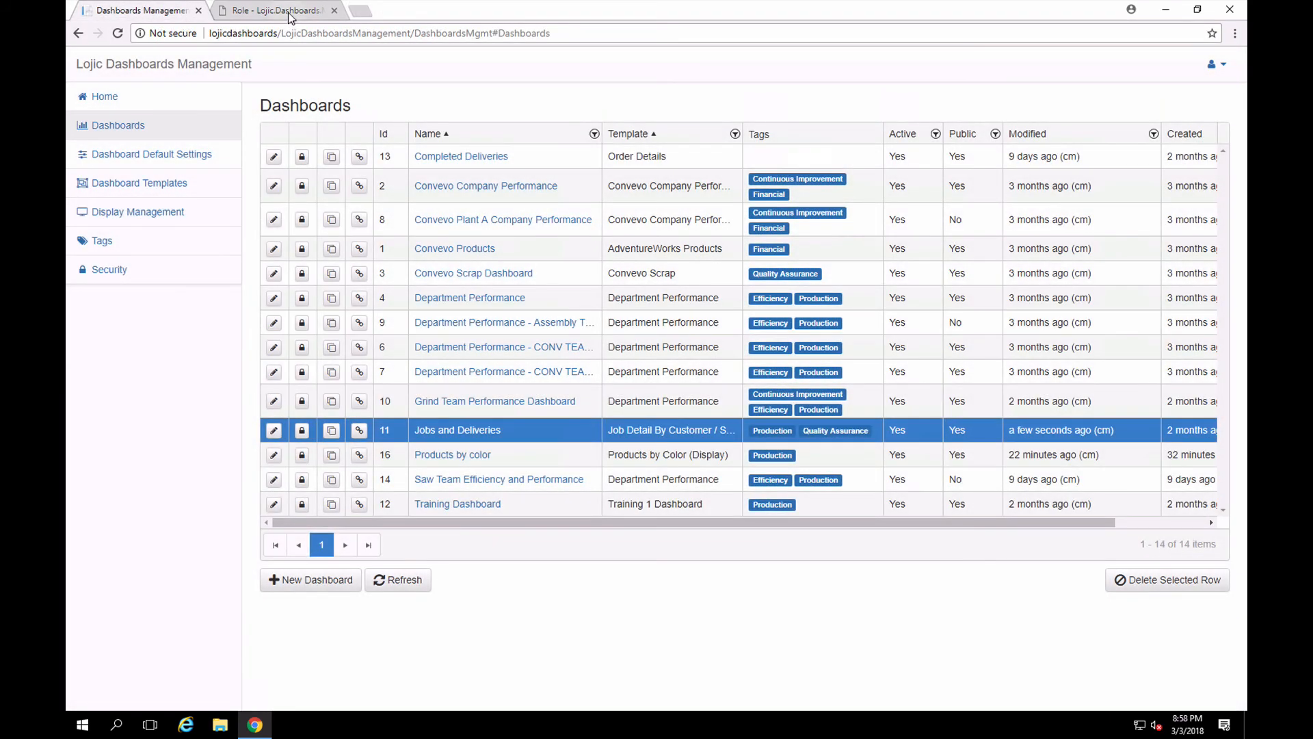
# Step: Switch to Lojic Dashboards Security, link the Administrator tag to the Accounting Users role and save the role
pyautogui.click(289, 14)
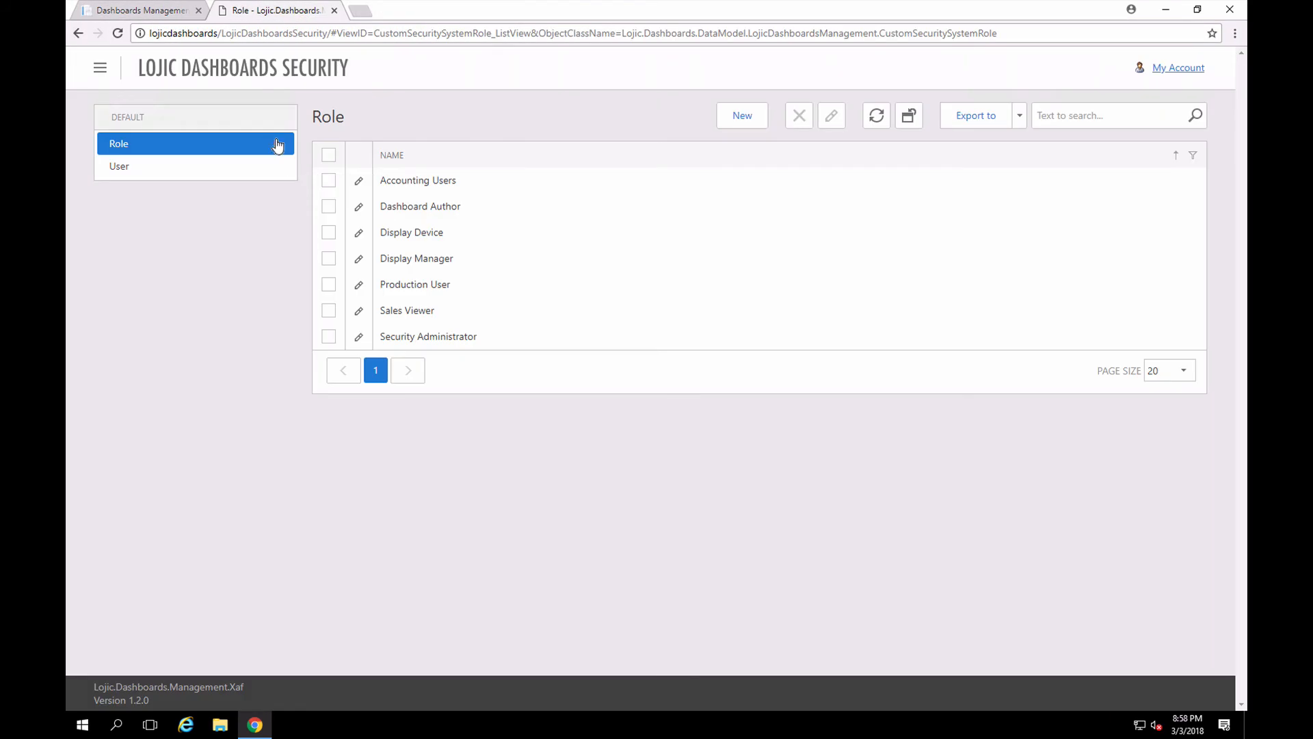
pyautogui.click(359, 182)
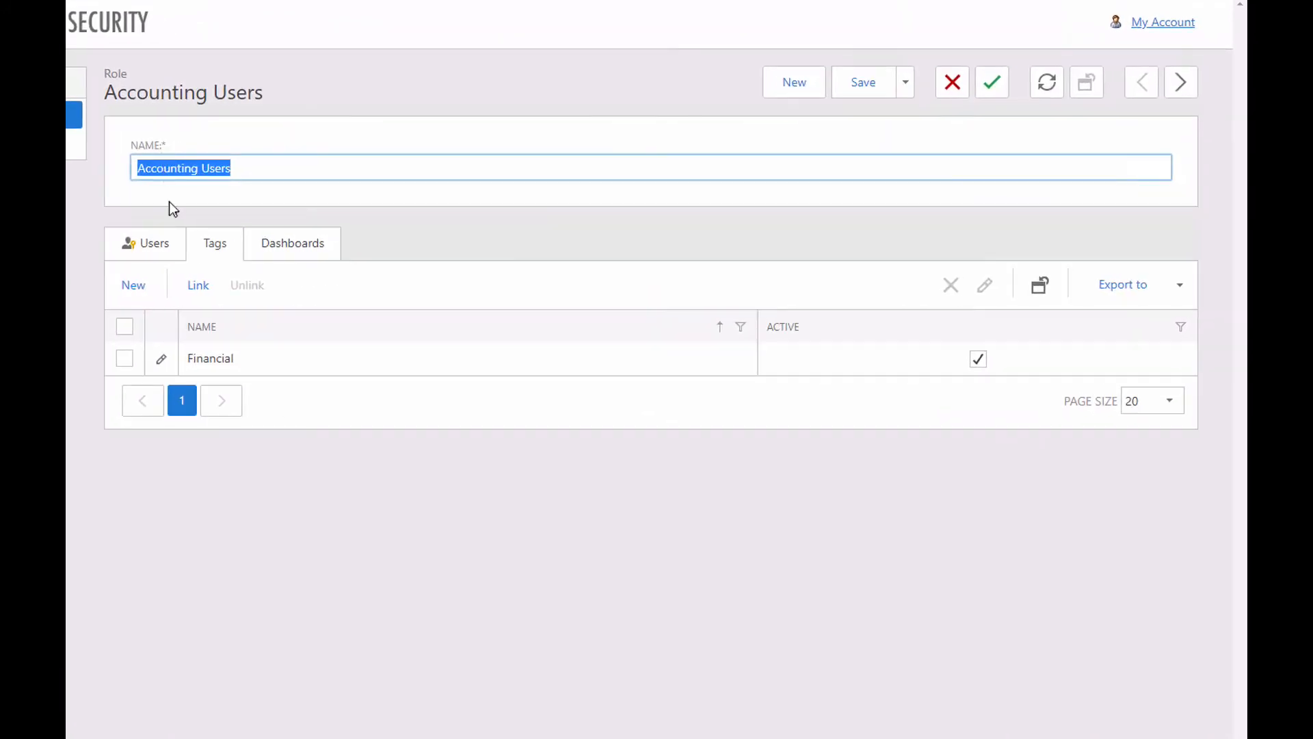
pyautogui.click(199, 286)
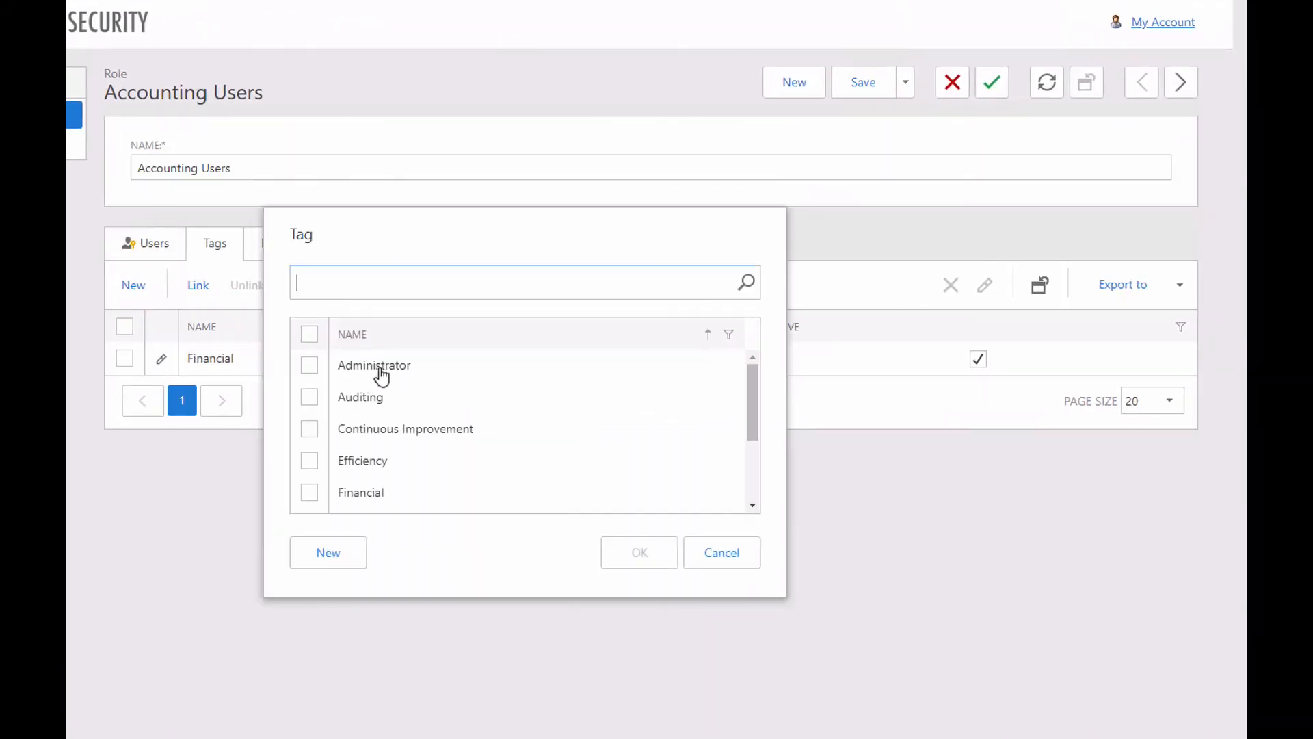
pyautogui.doubleClick(381, 365)
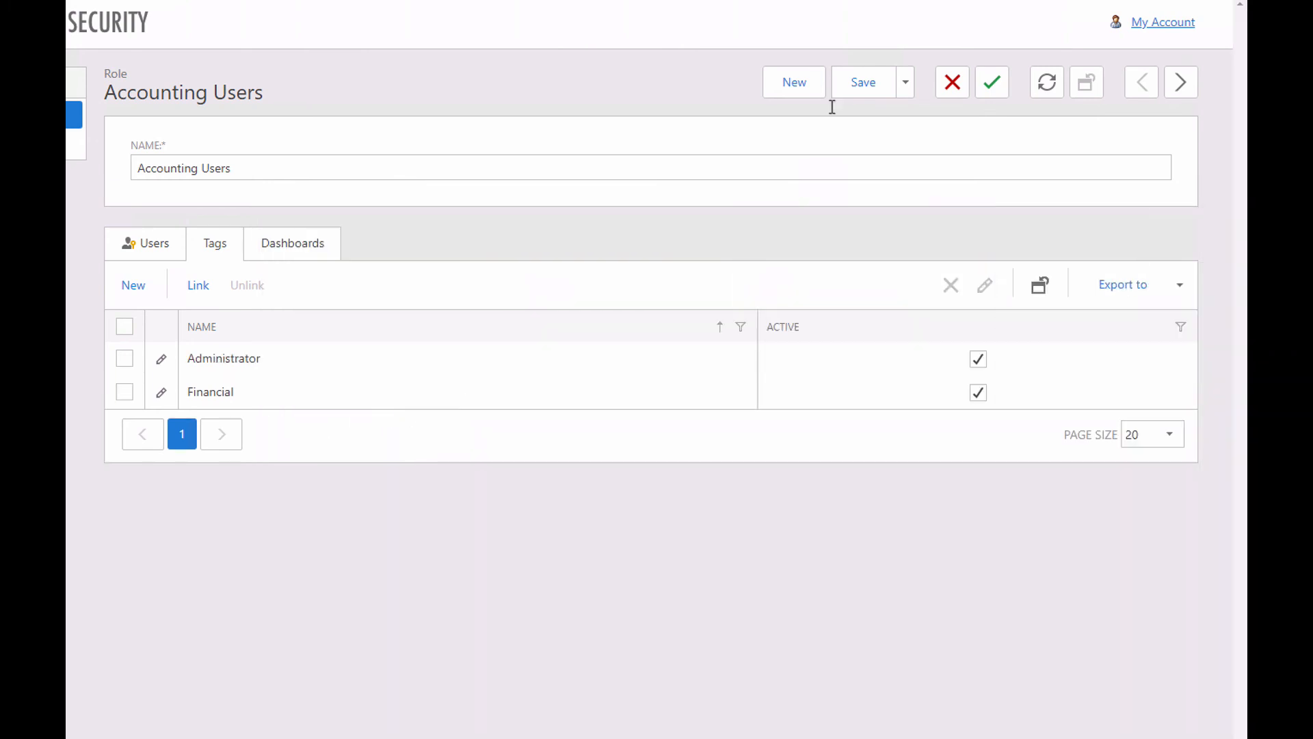
pyautogui.click(839, 96)
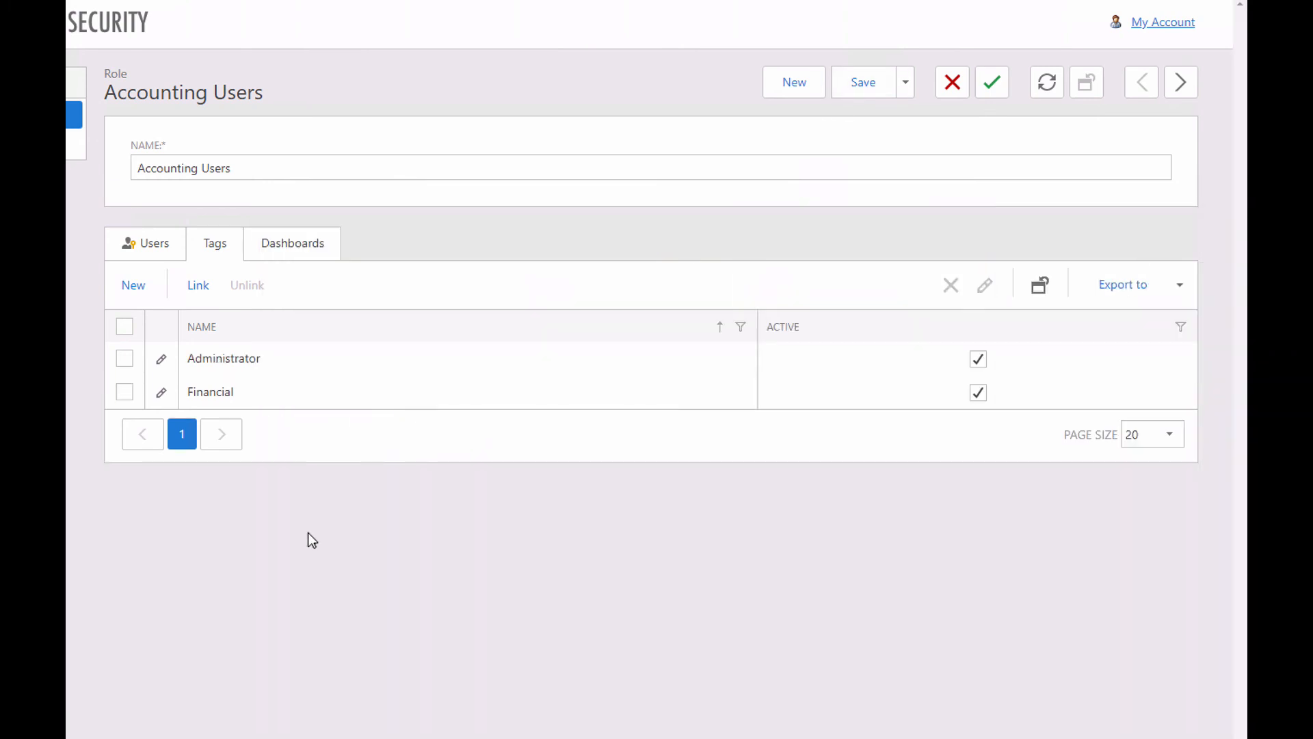